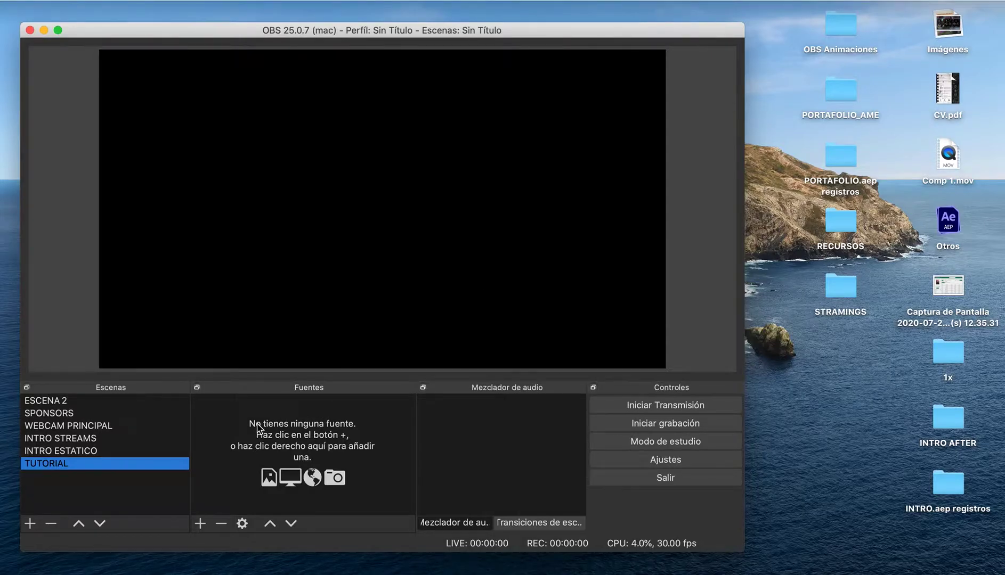
# Open System Preferences and look through the Accesibilidad settings, including Pantalla, then return to the overview of all preferences
pyautogui.click(475, 574)
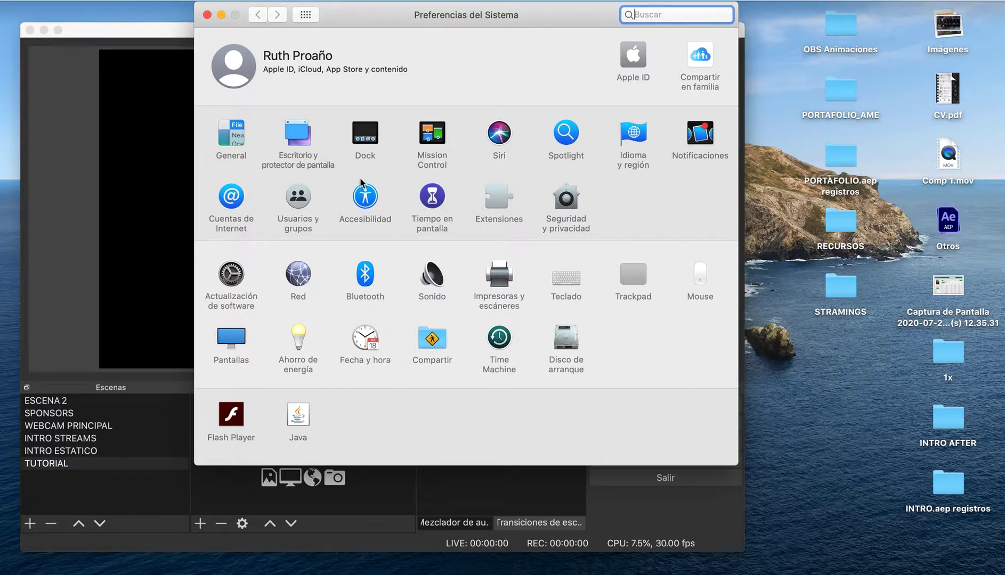
pyautogui.click(370, 194)
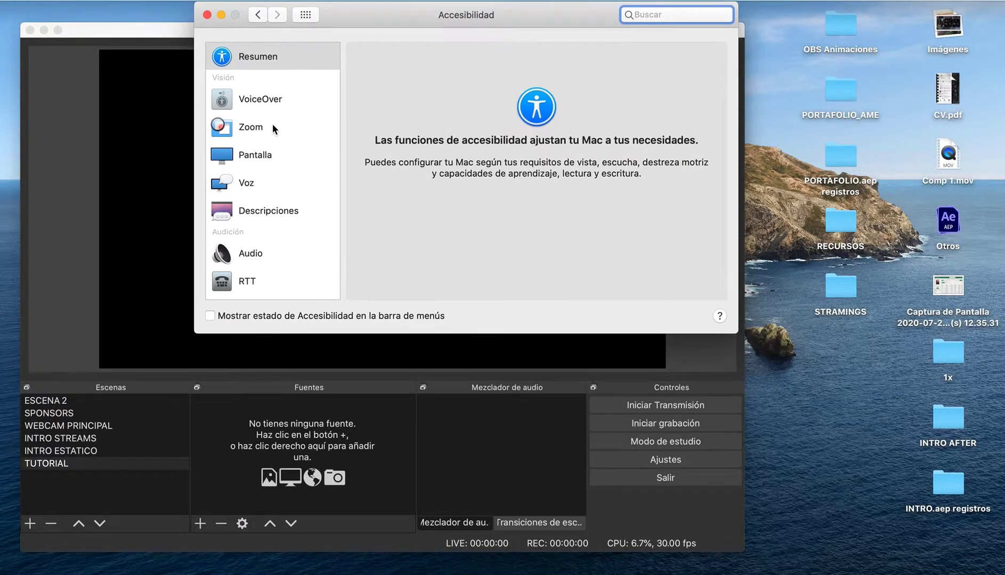
pyautogui.scroll(-8, 272, 128)
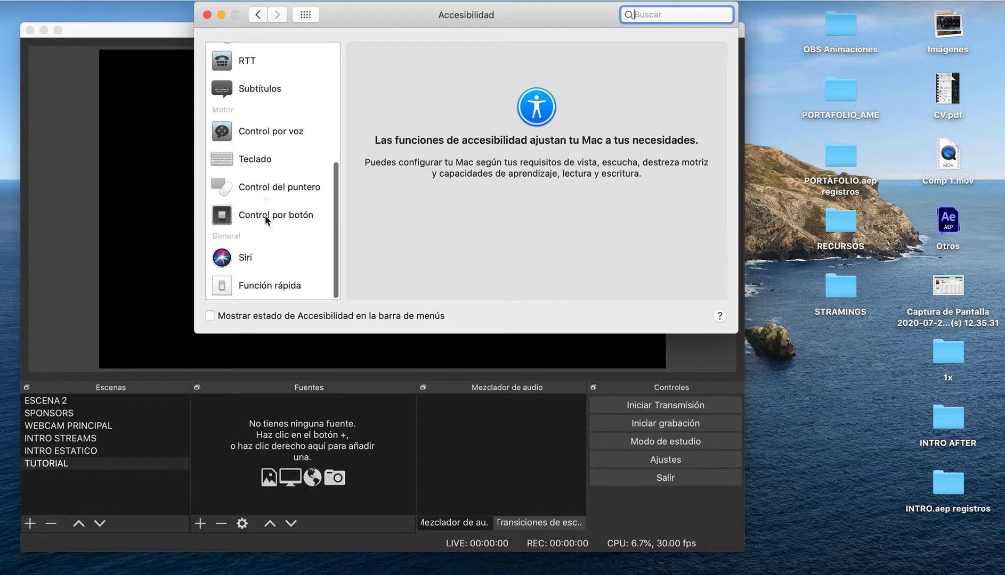
pyautogui.moveTo(335, 216); pyautogui.dragTo(338, 117)
pyautogui.click(283, 141)
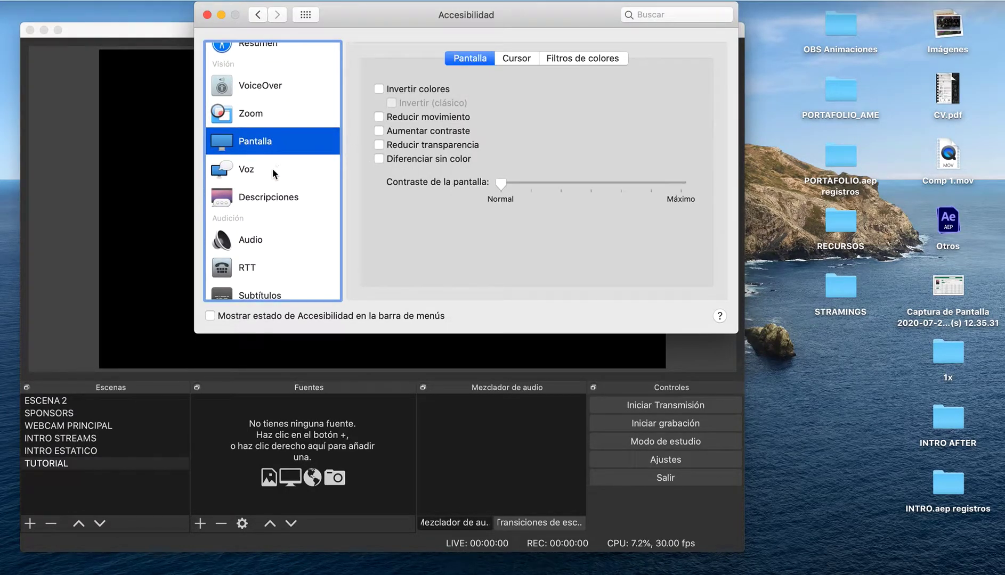
pyautogui.scroll(-8, 266, 179)
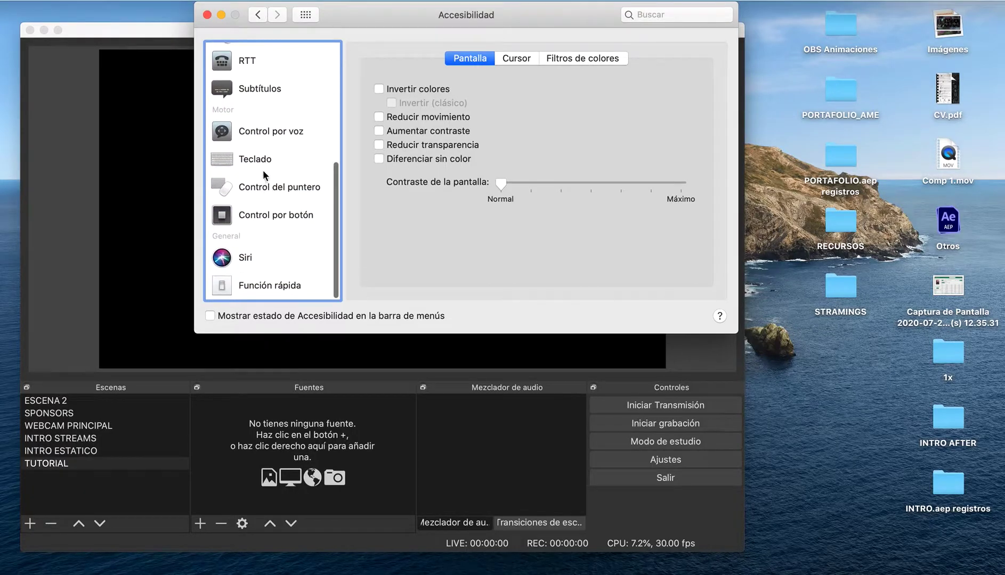
pyautogui.click(258, 16)
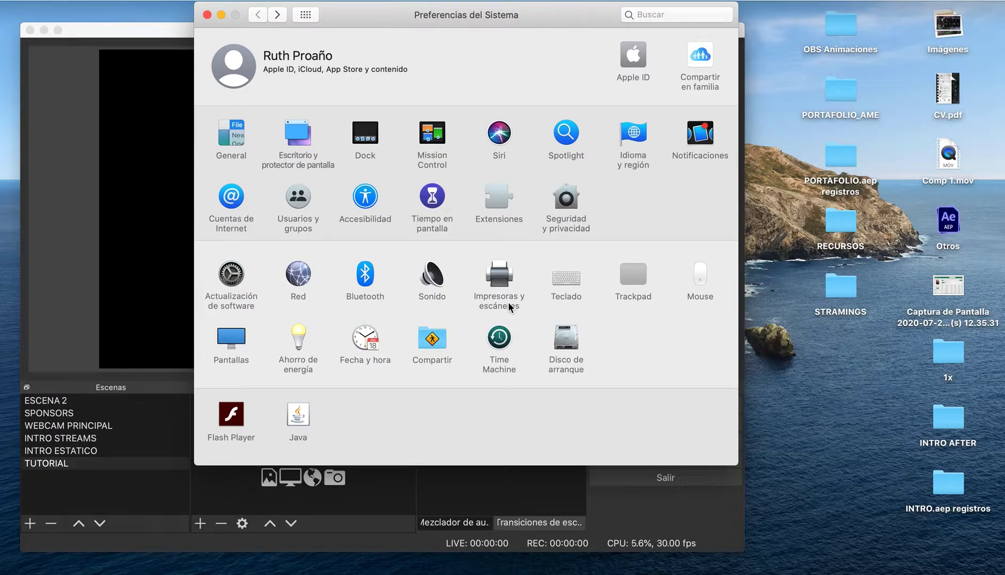
# Open the Seguridad y privacidad settings and review which apps are allowed to access the Cámara
pyautogui.click(571, 198)
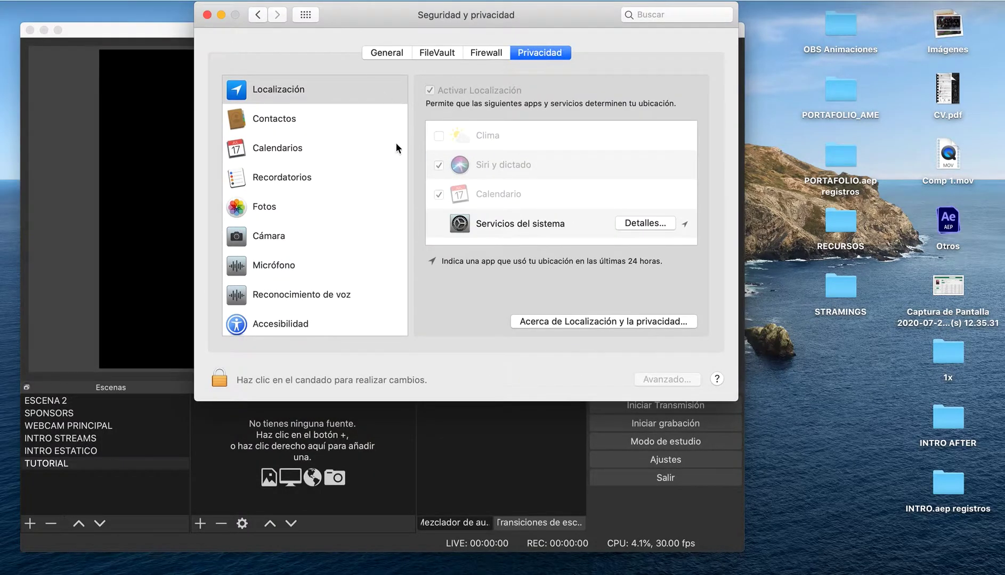
pyautogui.scroll(-5, 378, 162)
pyautogui.click(291, 153)
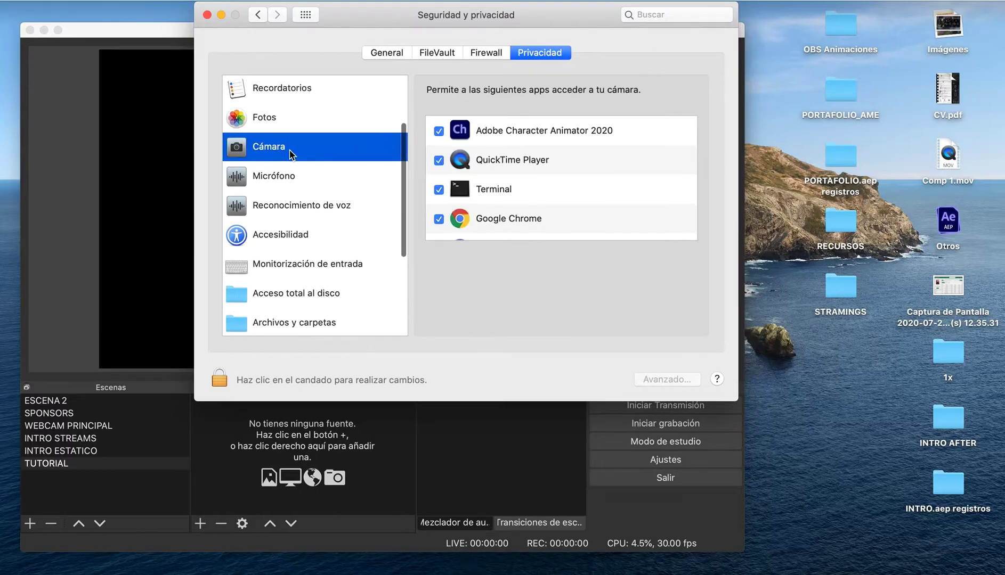
pyautogui.scroll(-5, 515, 181)
pyautogui.scroll(-2, 514, 179)
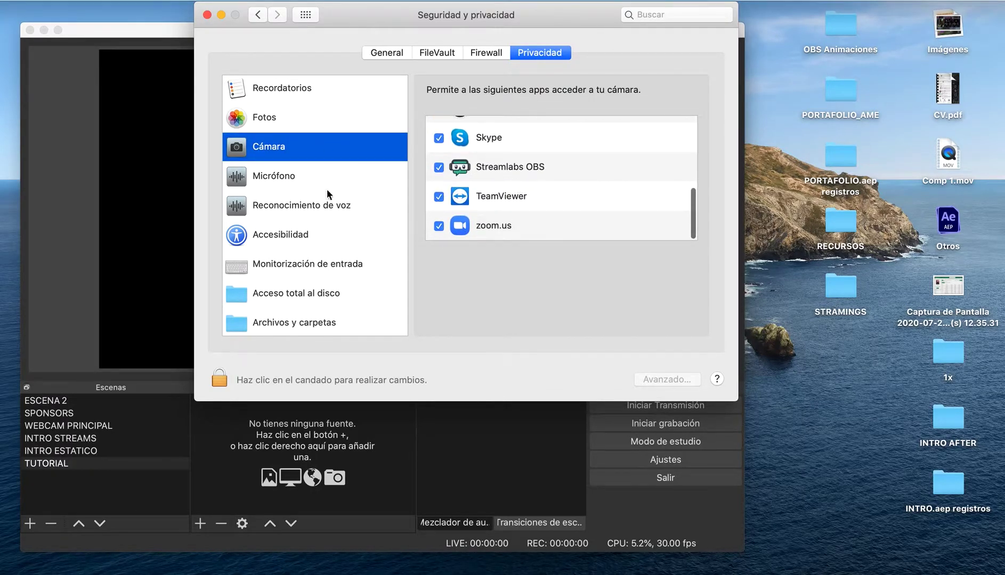
# Review which apps are allowed to access the Micrófono
pyautogui.click(303, 181)
pyautogui.scroll(5, 524, 161)
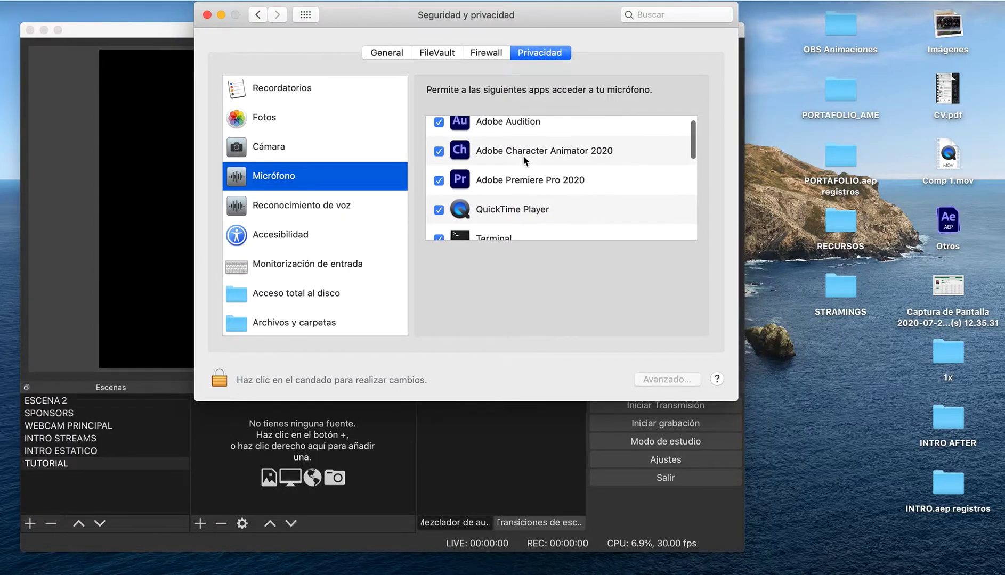
pyautogui.scroll(-5, 524, 160)
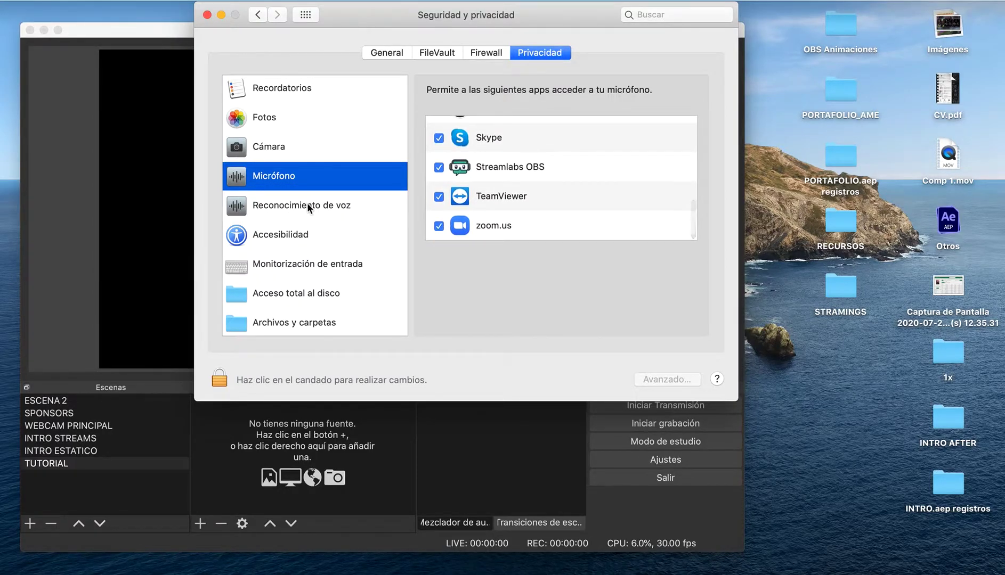
# Review which apps are allowed to control the computer under the Accesibilidad privacy category
pyautogui.click(301, 237)
pyautogui.scroll(3, 495, 169)
pyautogui.scroll(-2, 494, 170)
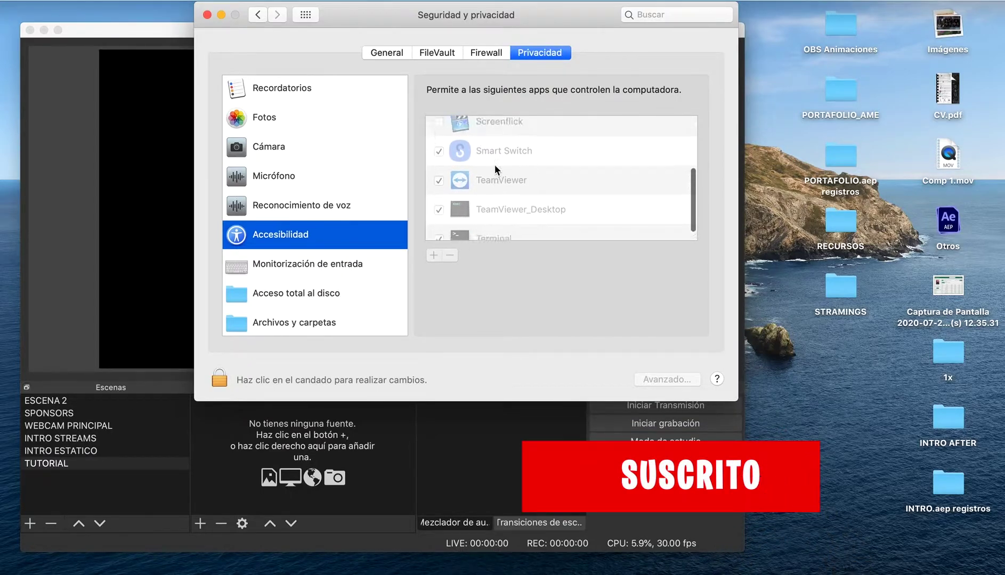
pyautogui.scroll(1, 495, 170)
# Check the Grabación de pantalla permissions for OBS and the other apps, and put System Preferences away
pyautogui.scroll(-4, 309, 301)
pyautogui.click(317, 244)
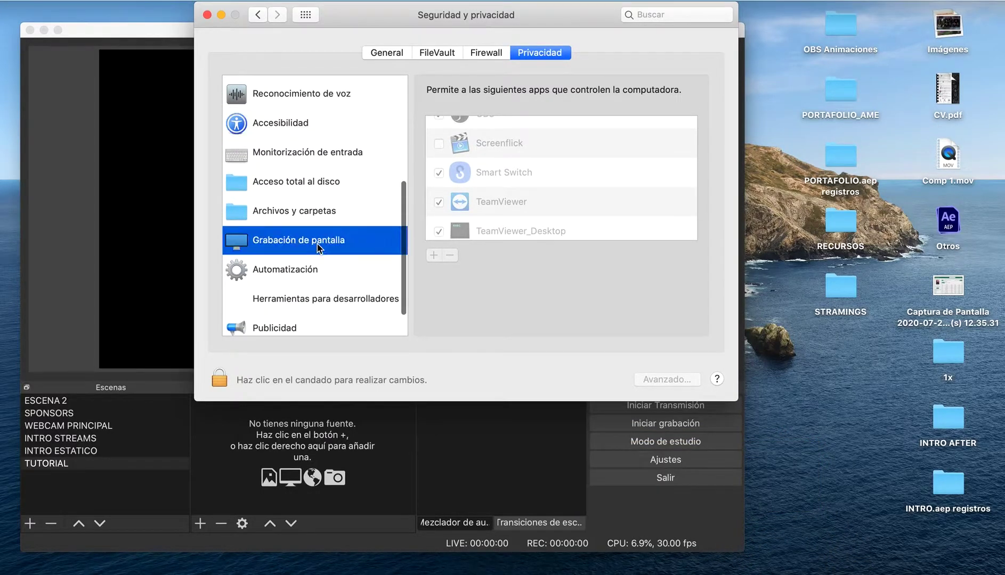
pyautogui.scroll(3, 545, 185)
pyautogui.scroll(-1, 545, 186)
pyautogui.scroll(-8, 545, 187)
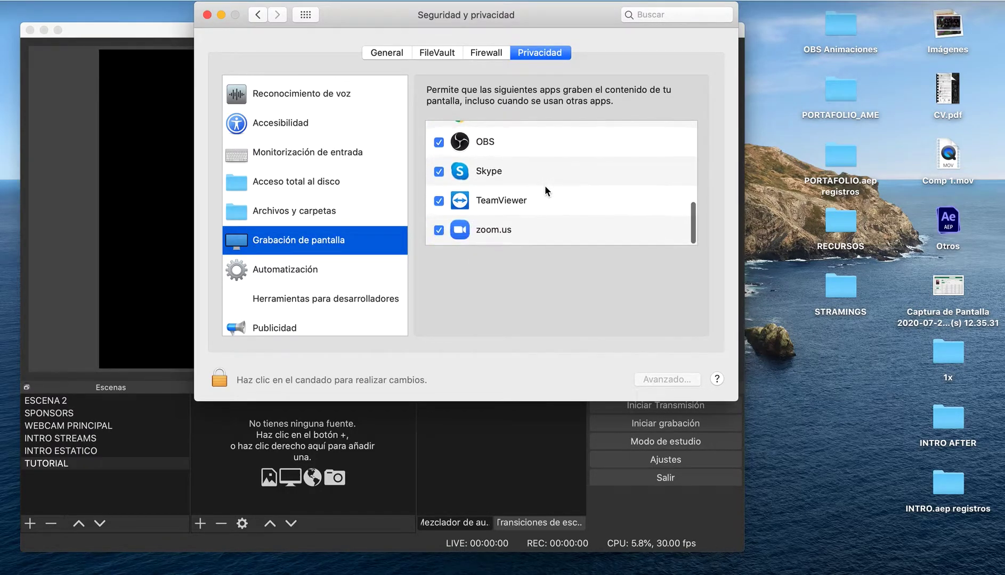
pyautogui.click(220, 15)
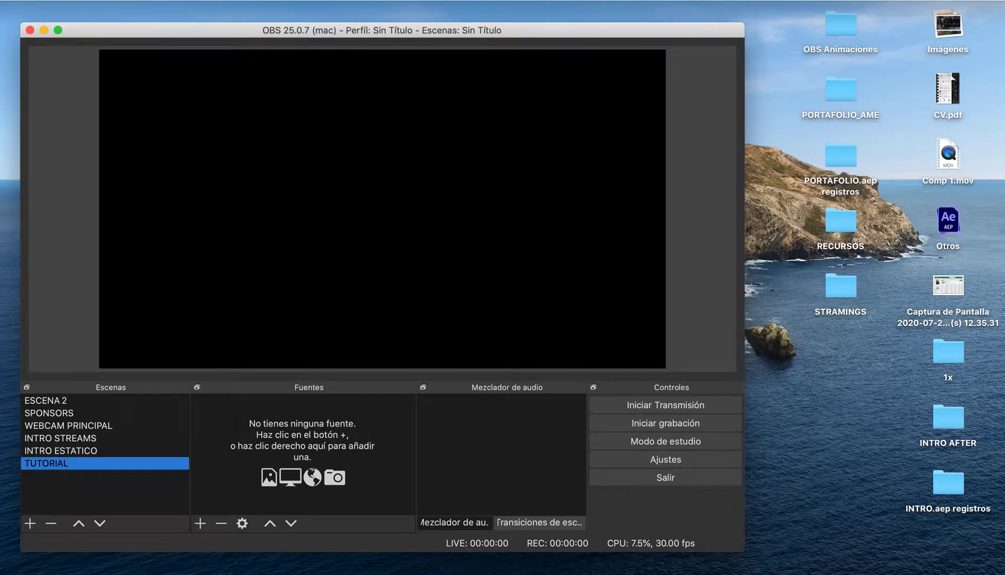
# Find the MIDI audio setup through Spotlight, examine the multi-output device in Dispositivos de audio, and return to OBS
pyautogui.press('super+space')
pyautogui.write('Quickmidi')
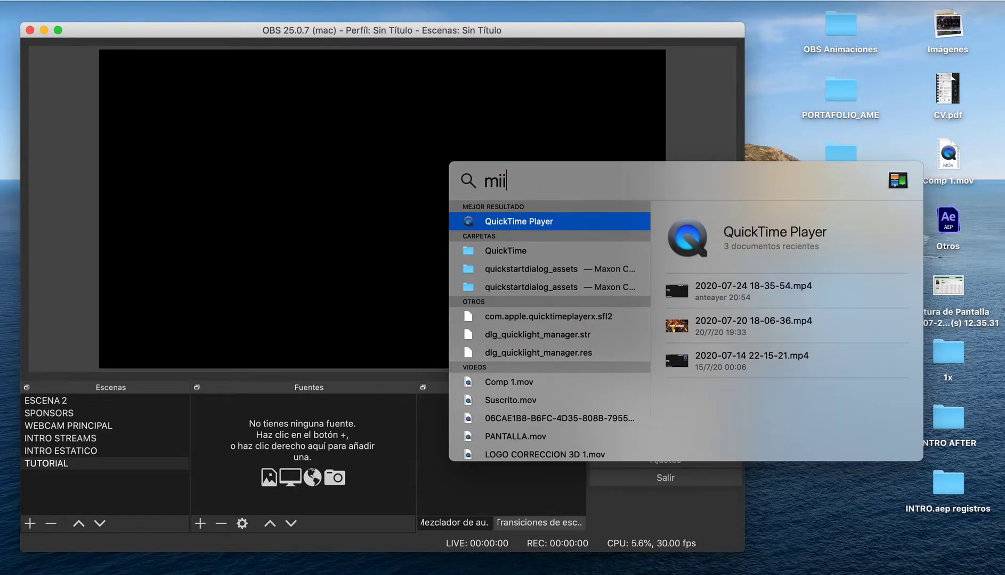
pyautogui.click(541, 225)
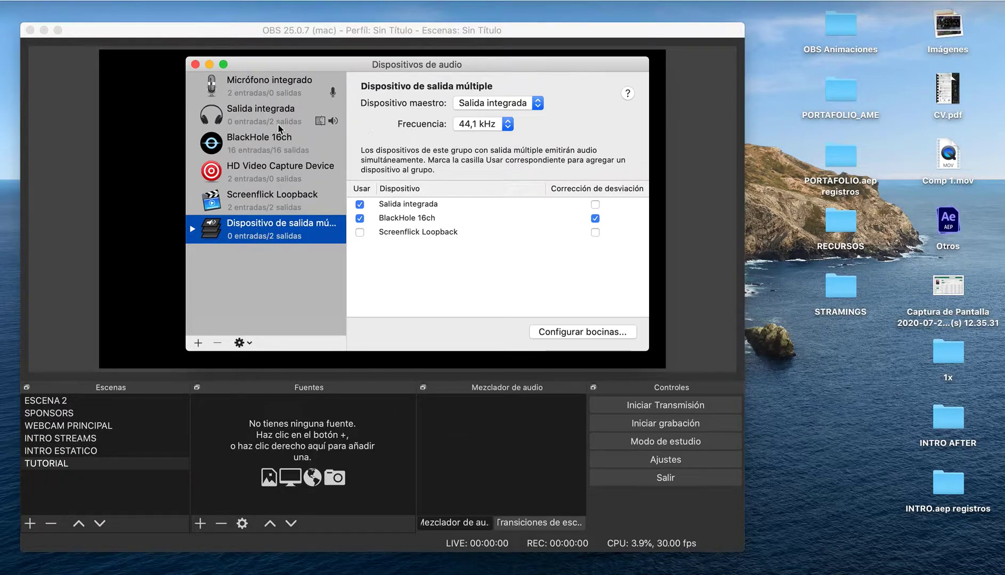
pyautogui.click(149, 226)
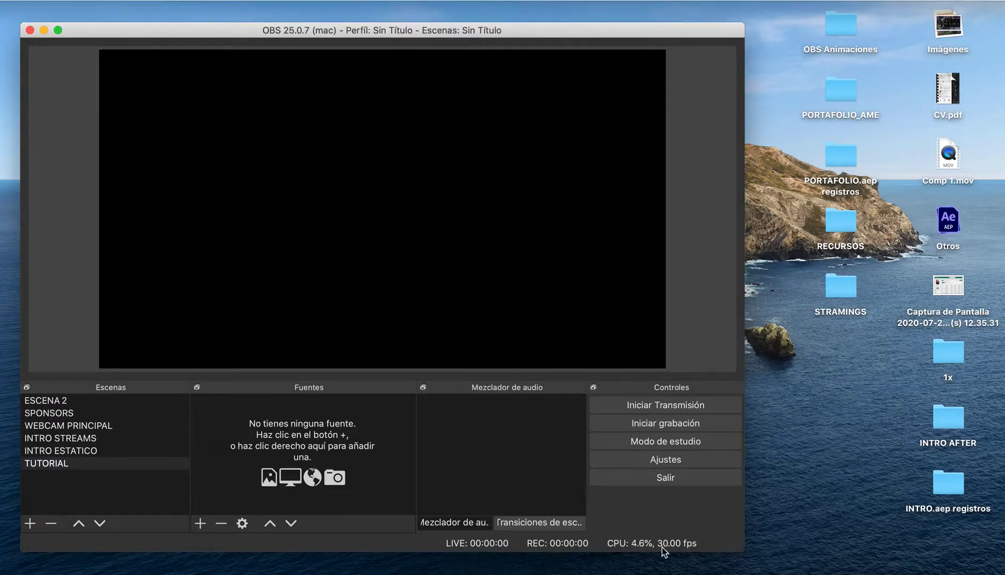
pyautogui.click(894, 567)
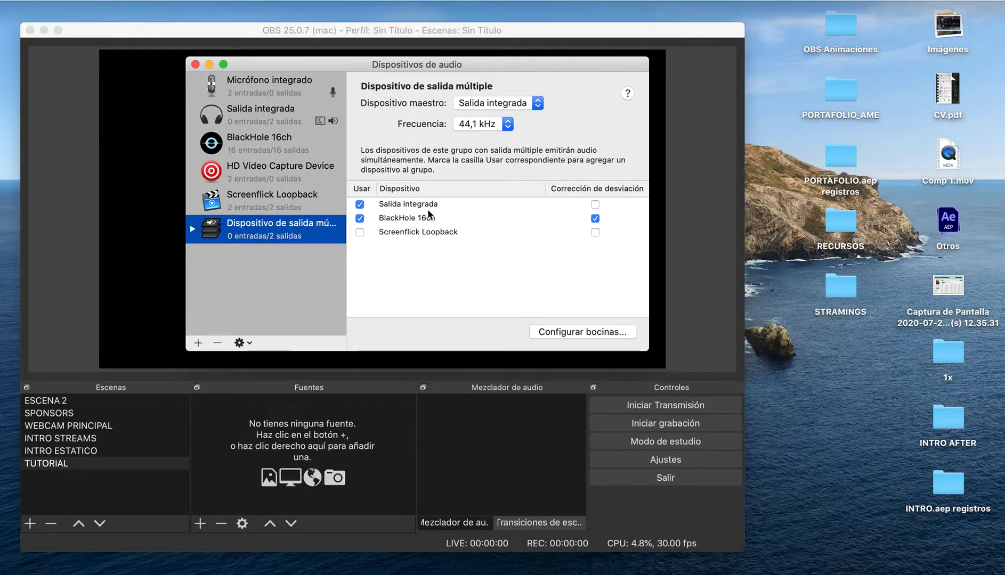
pyautogui.click(302, 468)
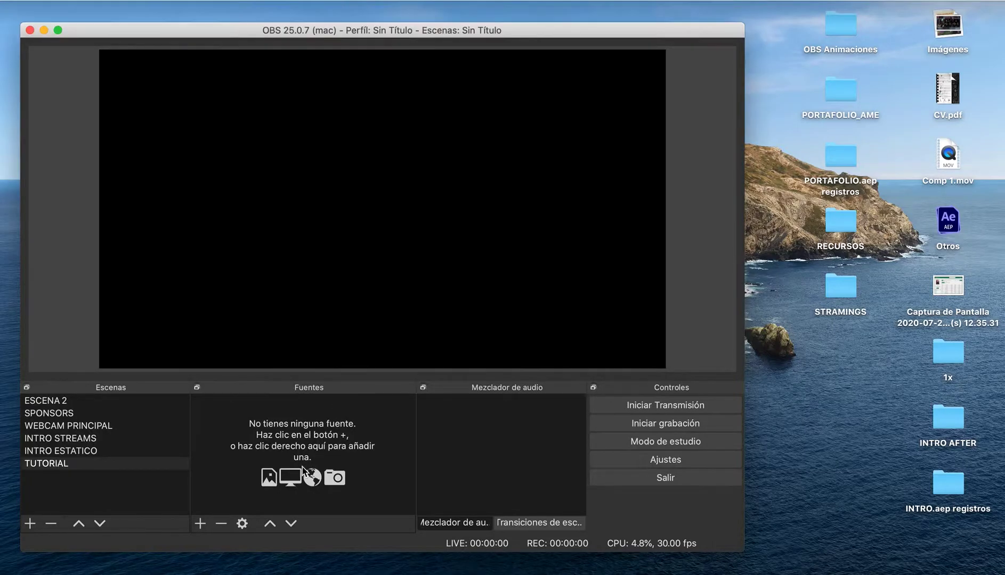
# Try adding a Captura de salida de audio source named M1 to the TUTORIAL scene
pyautogui.rightClick(320, 424)
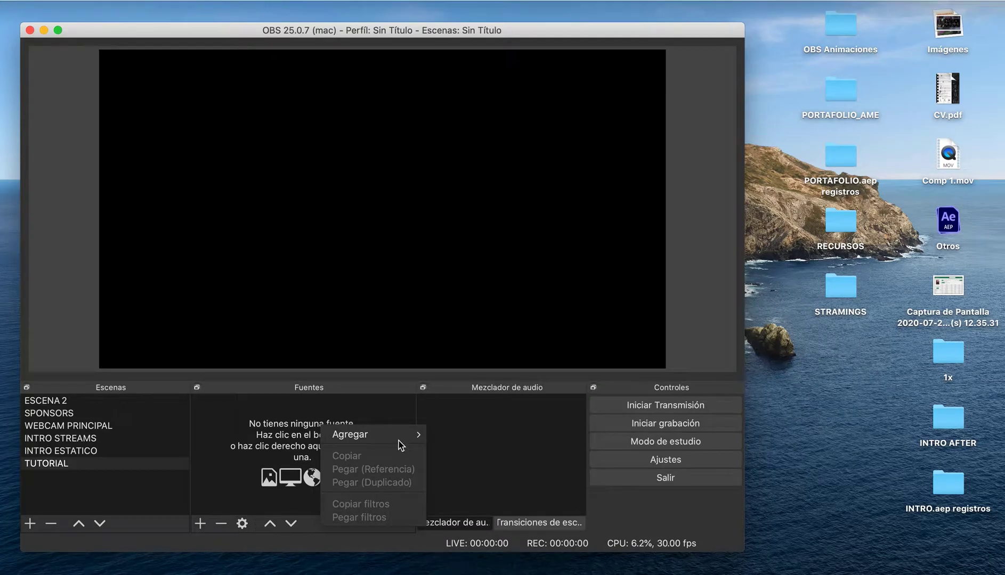
pyautogui.click(505, 393)
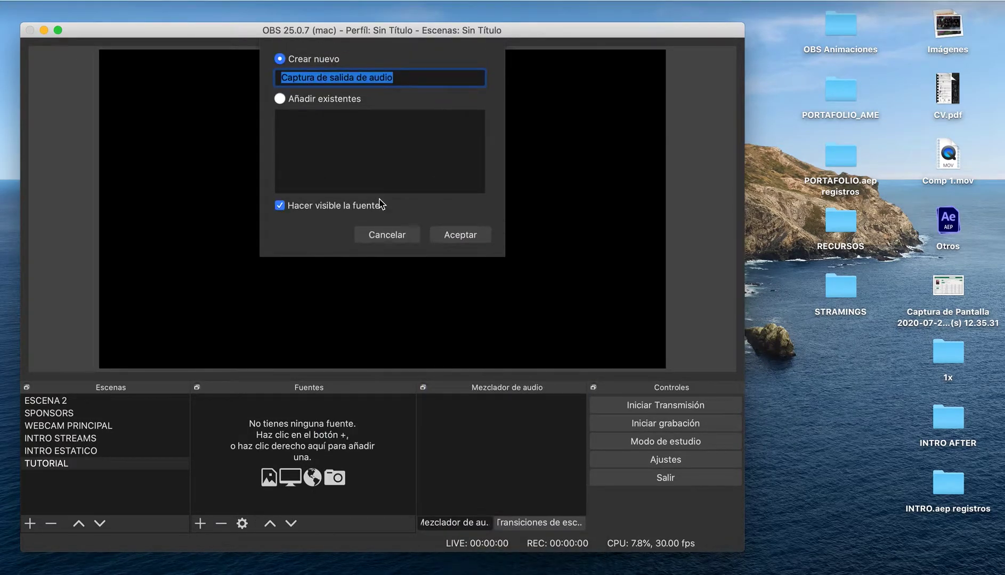
pyautogui.write('M21')
pyautogui.press('BackSpace')
pyautogui.press('BackSpace')
pyautogui.write('1')
pyautogui.press('Return')
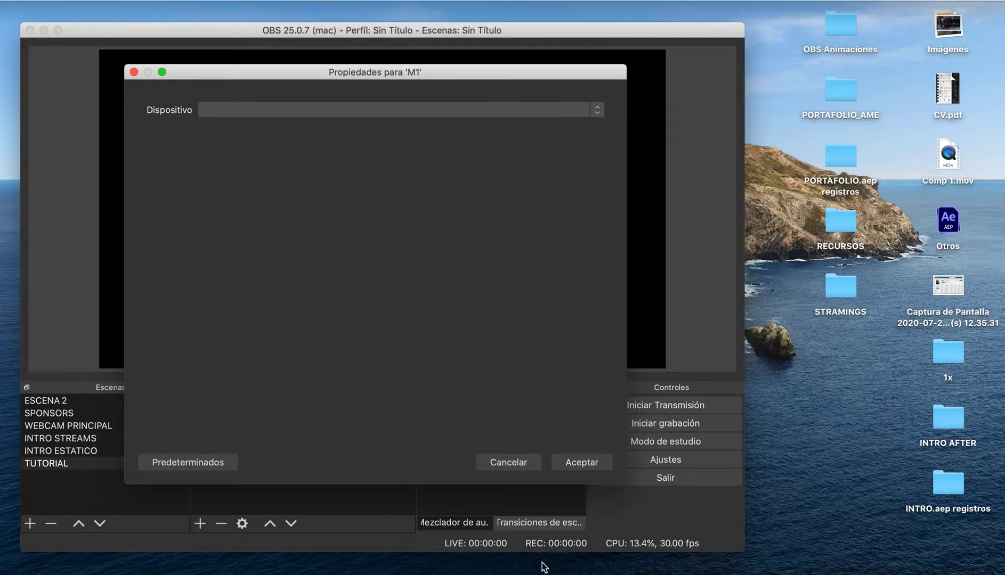
# Cancel the properties of the audio output source M1 and remove it from the scene
pyautogui.click(509, 463)
pyautogui.click(221, 524)
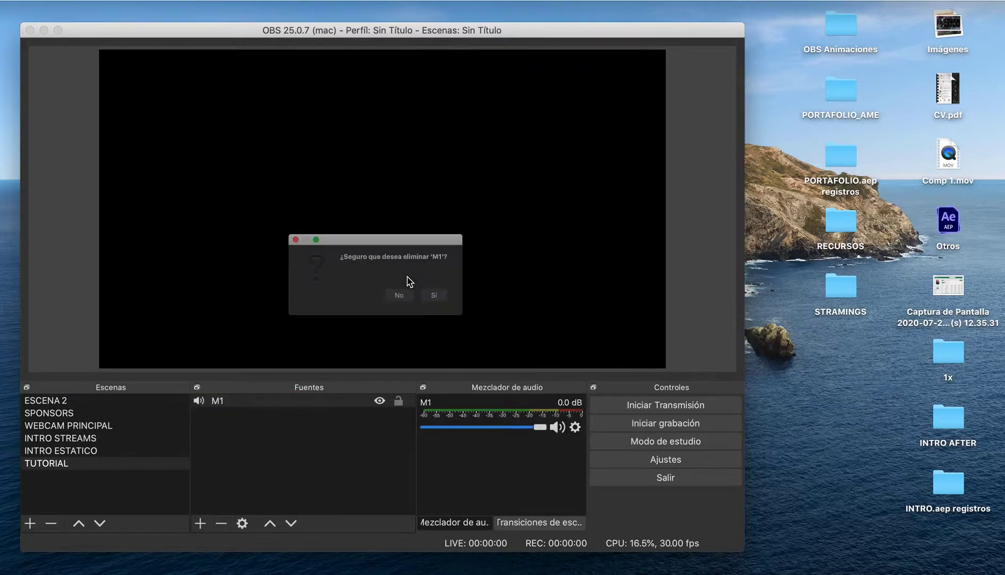
pyautogui.click(456, 300)
# Add a Captura de entrada audio source named M1 to the TUTORIAL scene with BlackHole 16ch as its device
pyautogui.rightClick(306, 419)
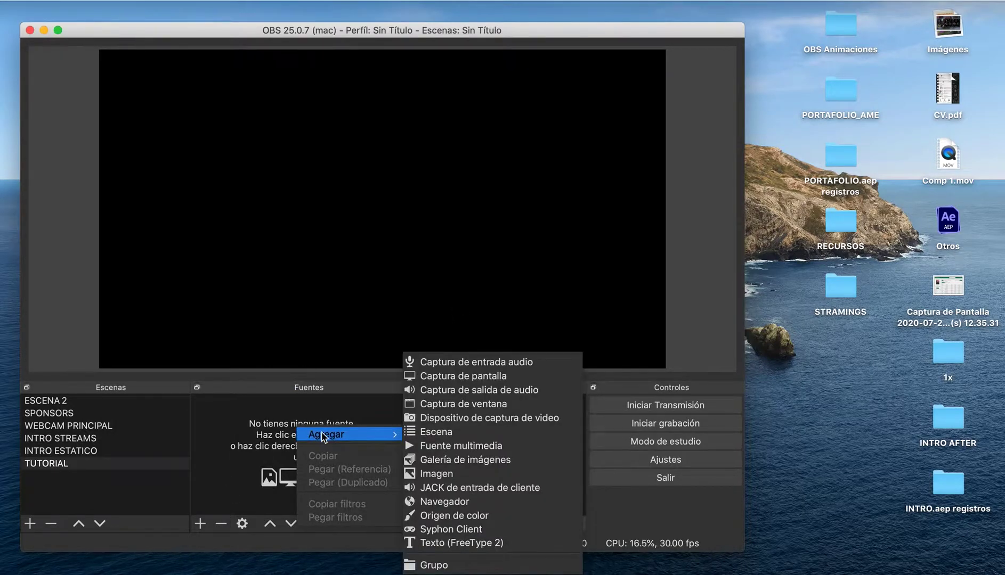
pyautogui.moveTo(370, 438)
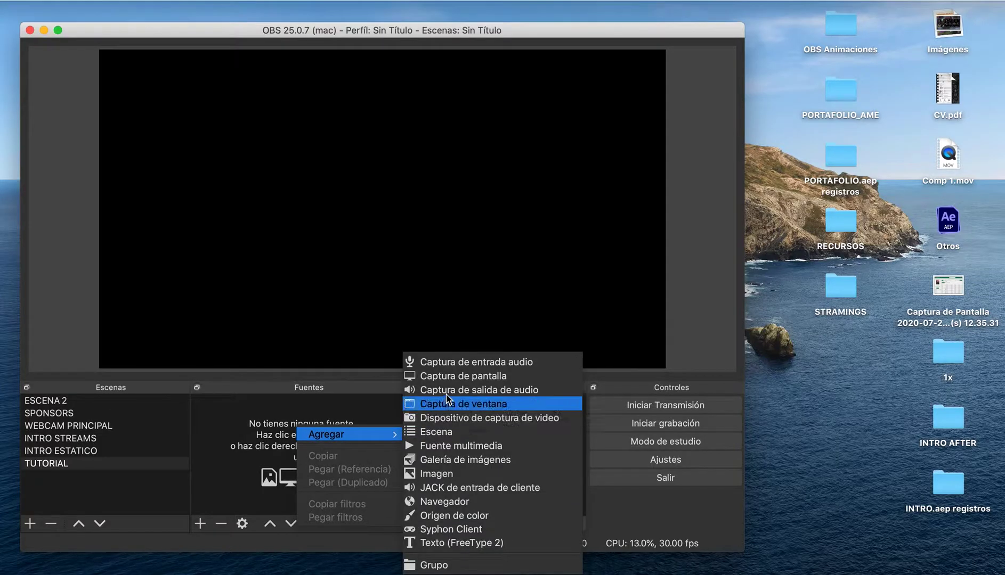
pyautogui.click(462, 363)
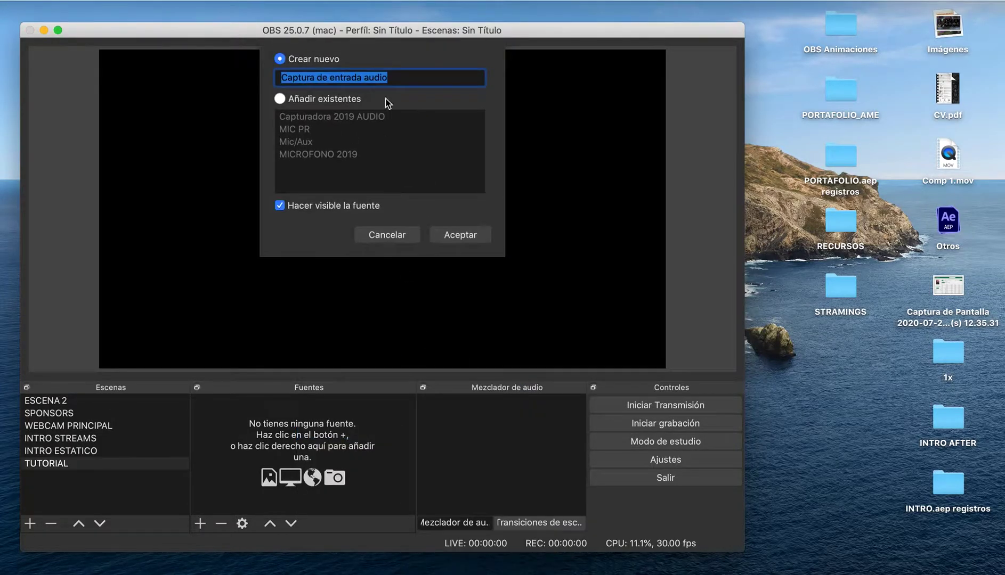
pyautogui.write('M1')
pyautogui.press('Return')
pyautogui.click(382, 111)
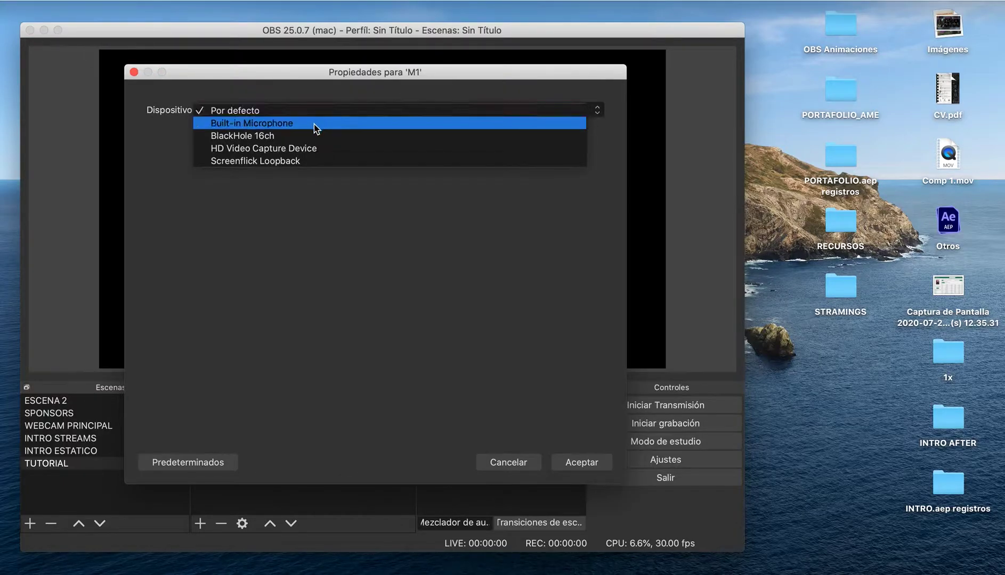
pyautogui.click(301, 137)
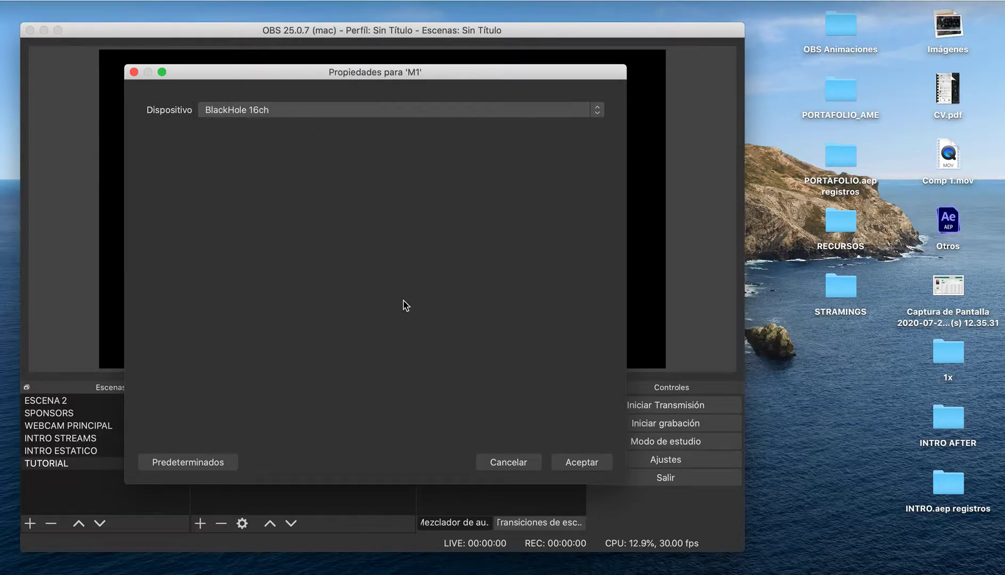
pyautogui.click(582, 462)
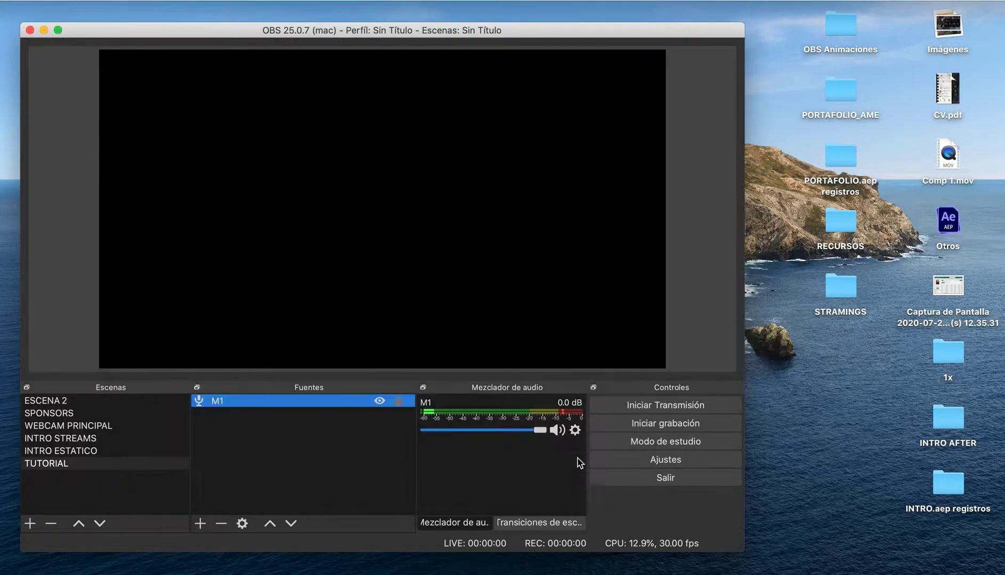
# Set the Mac's sound output device to BlackHole 16ch
pyautogui.click(814, 3)
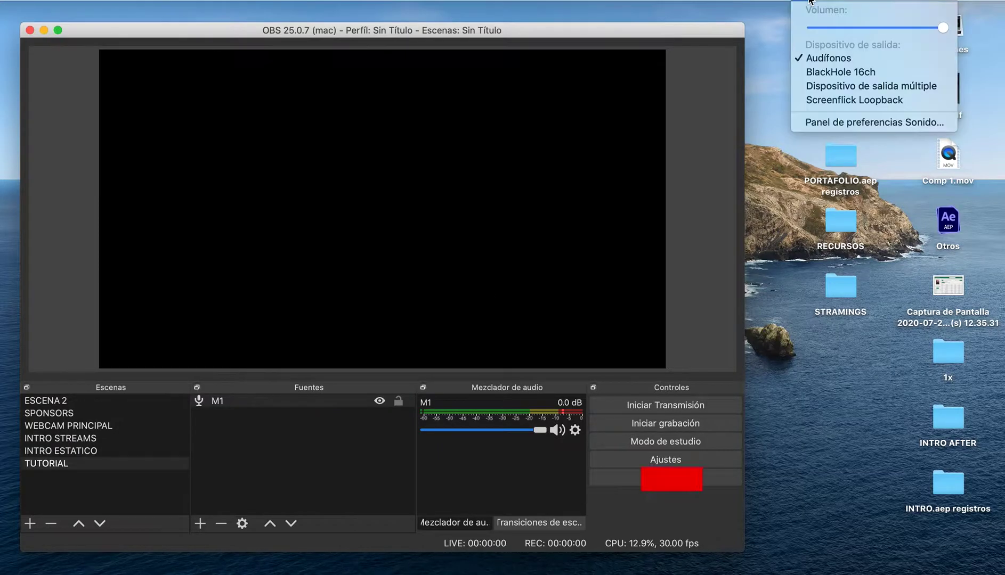
pyautogui.click(829, 73)
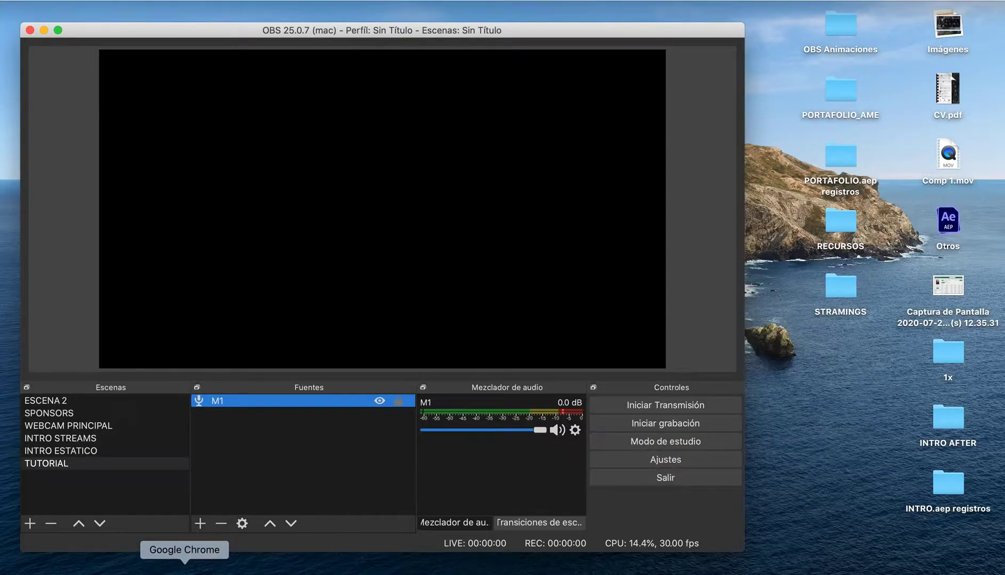
# Switch to Google Chrome and go to youtube.com
pyautogui.click(185, 572)
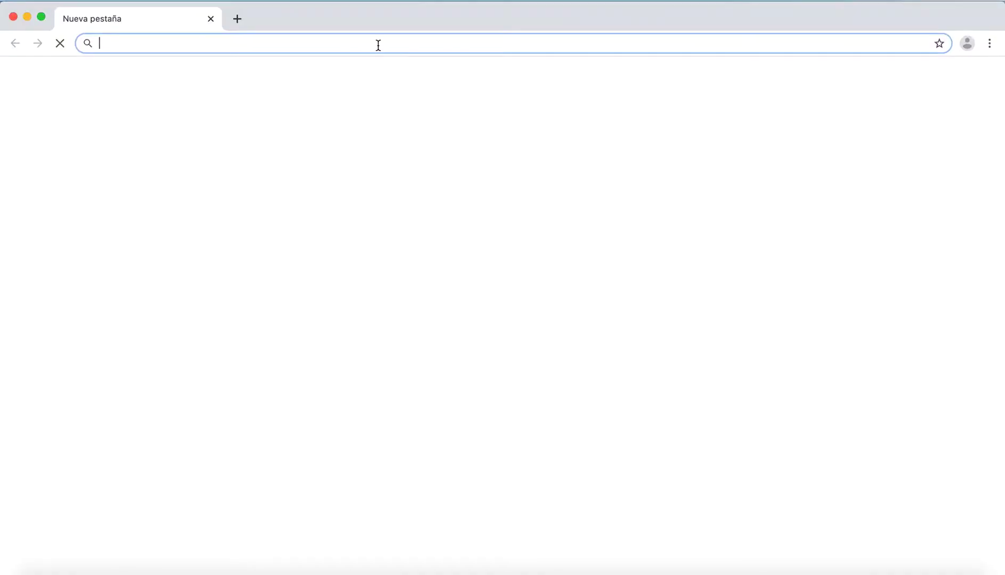
pyautogui.write('y')
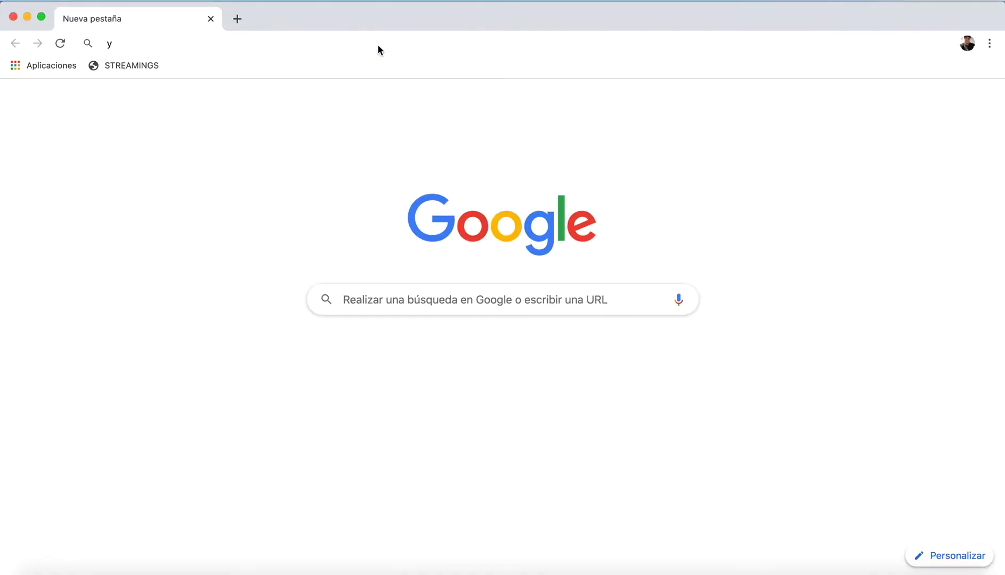
pyautogui.write('outube.com')
pyautogui.press('Return')
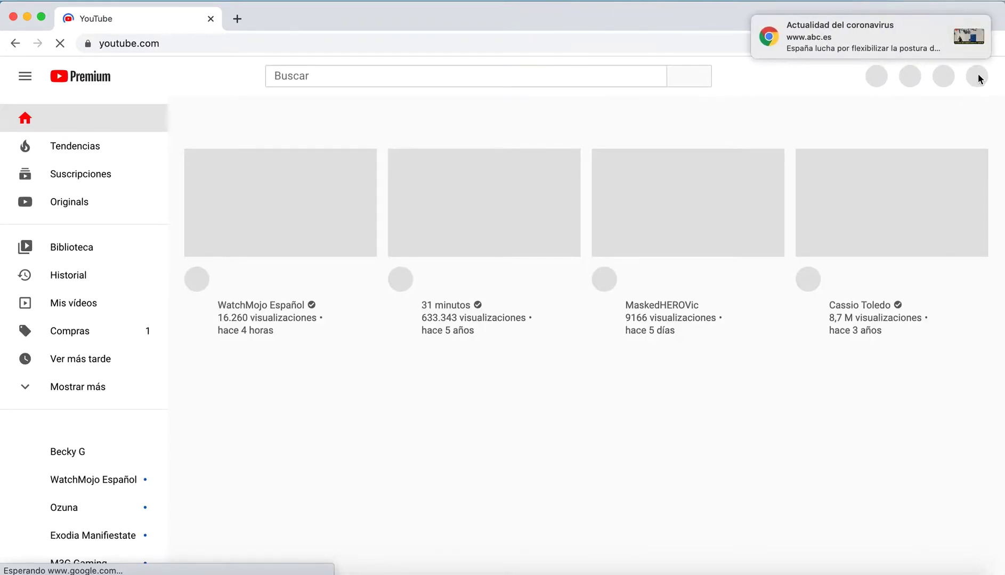
# Go to the signed-in account's own YouTube channel and play the ESCALANDO HACIA PREDATOR RANKED video
pyautogui.click(969, 24)
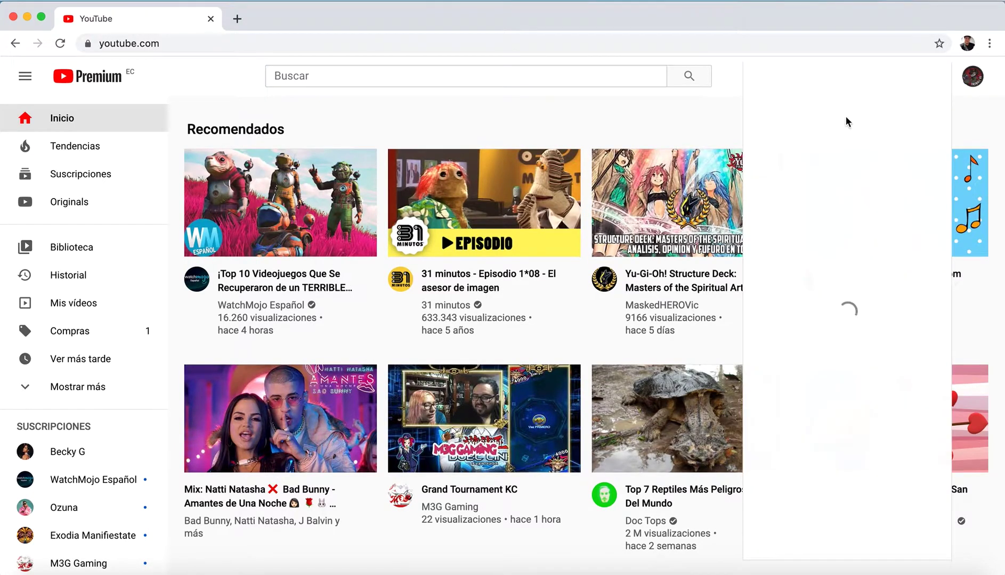
pyautogui.click(832, 166)
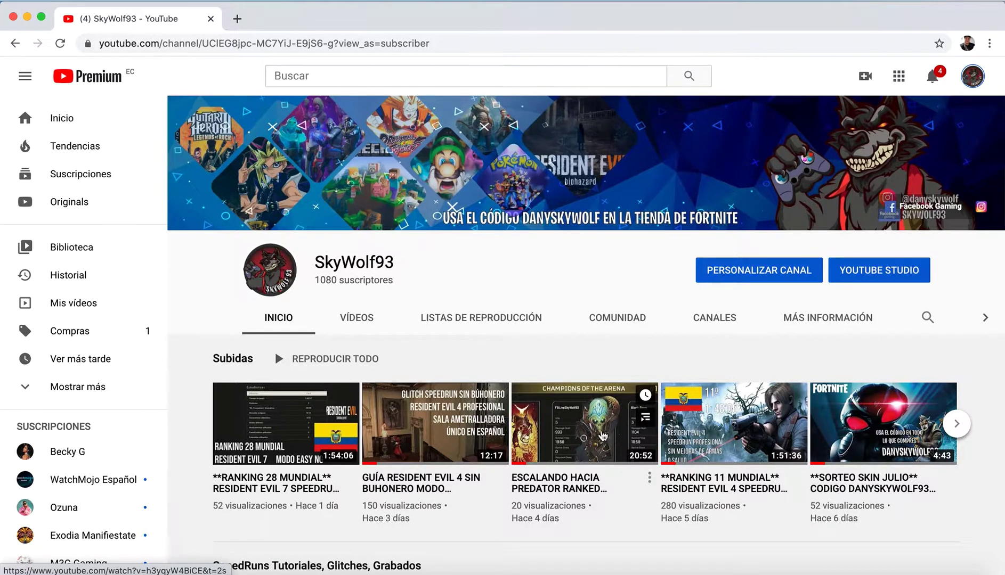
pyautogui.click(591, 432)
# Shrink the browser window and move the OBS window so the playing video and the M1 level meter are both in view
pyautogui.moveTo(1002, 572); pyautogui.dragTo(511, 386)
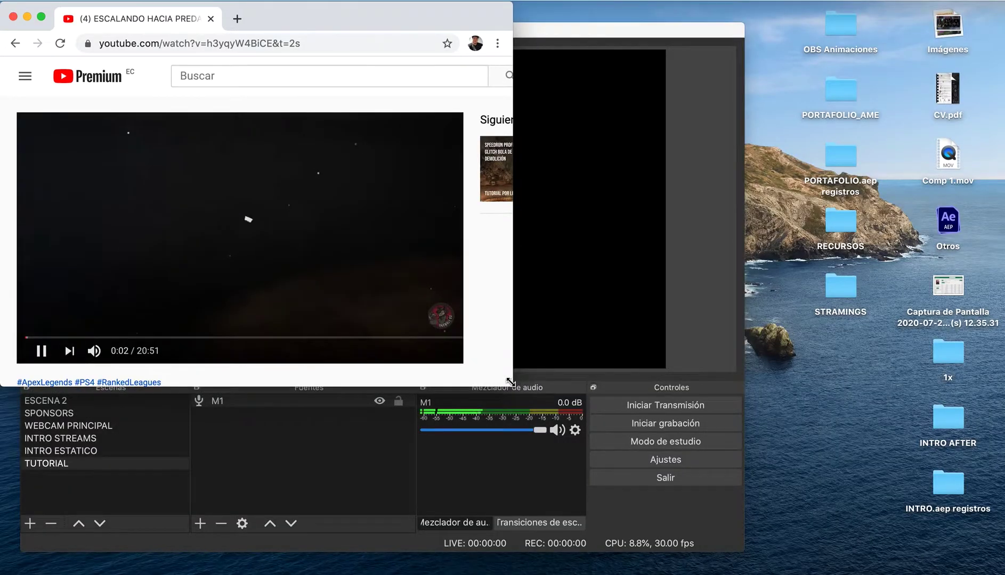
pyautogui.moveTo(603, 35); pyautogui.dragTo(869, 65)
pyautogui.click(225, 286)
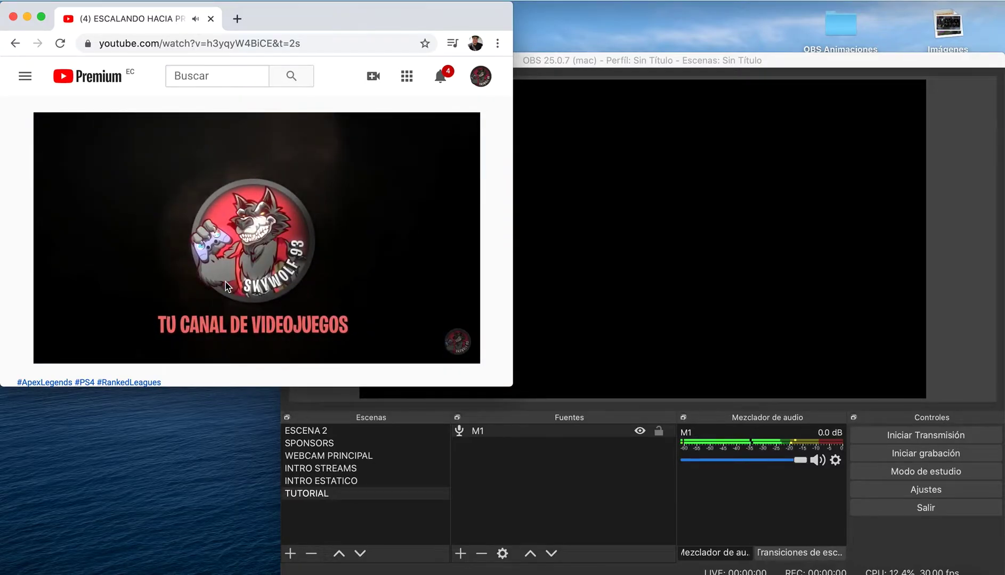
pyautogui.click(615, 431)
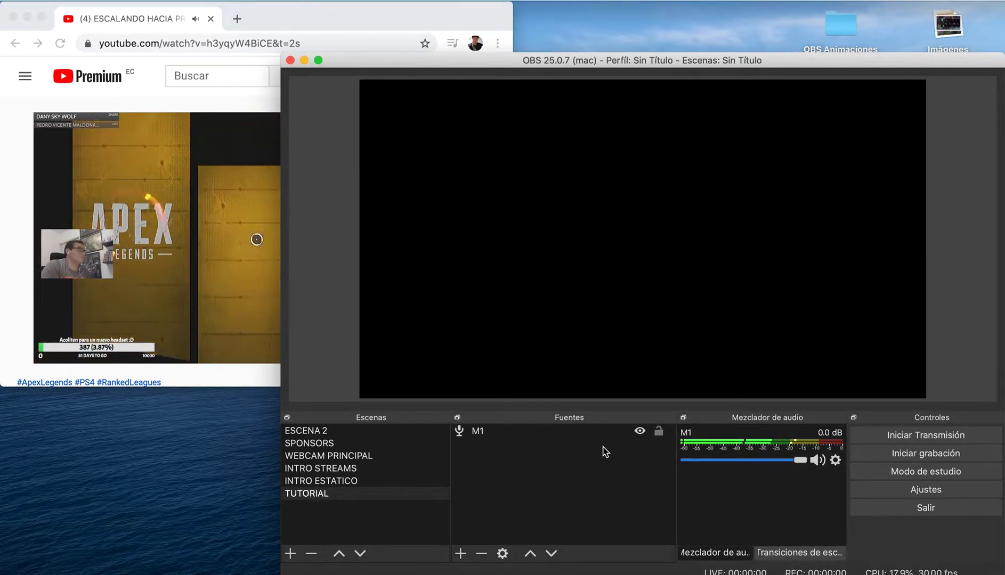
pyautogui.moveTo(796, 464)
pyautogui.mouseDown()
pyautogui.moveTo(750, 464)
pyautogui.moveTo(804, 466)
pyautogui.mouseUp()
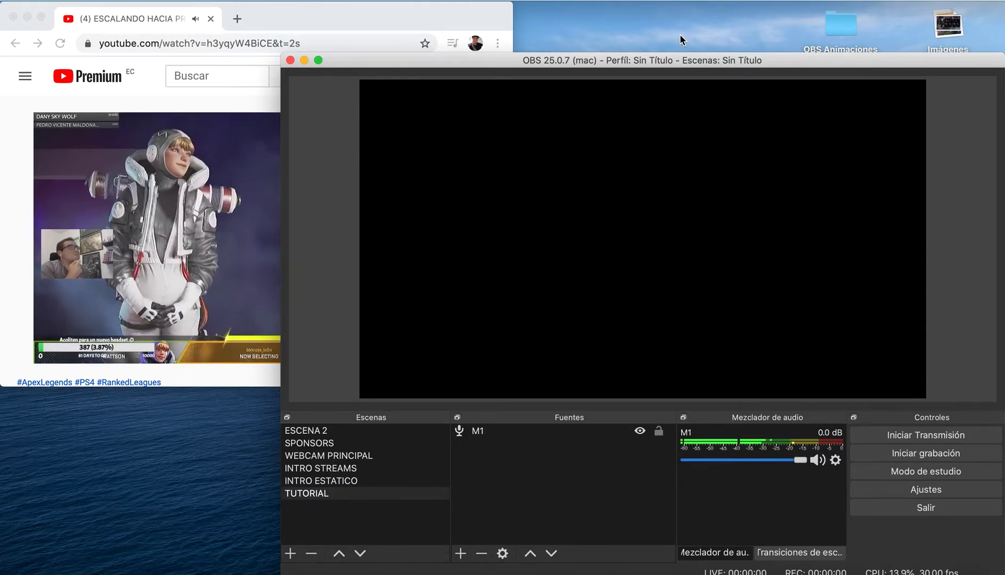
# Try Dispositivo de salida múltiple as the Mac's sound output device and switch back to BlackHole 16ch
pyautogui.click(809, 0)
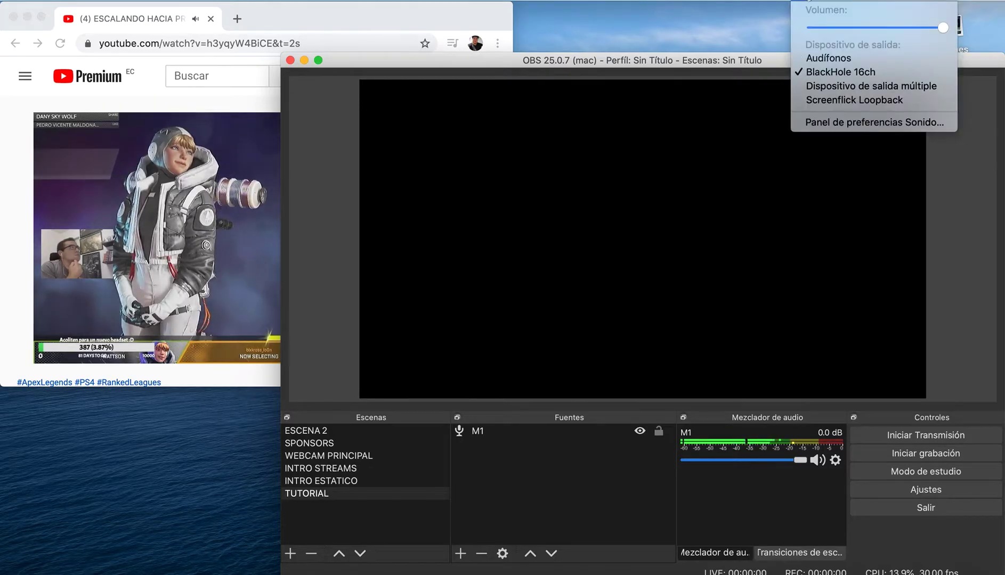
pyautogui.click(868, 86)
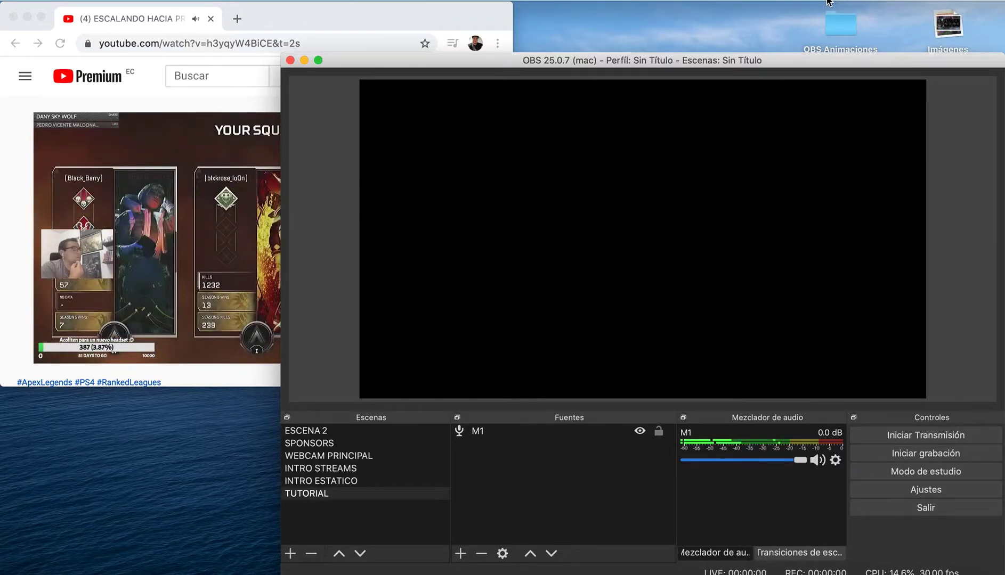
pyautogui.click(804, 1)
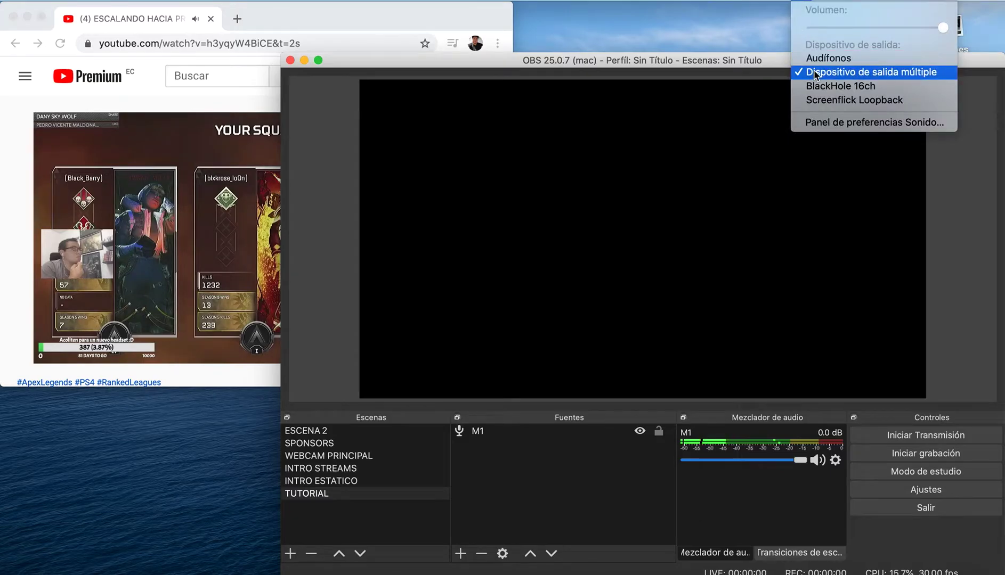
pyautogui.click(841, 86)
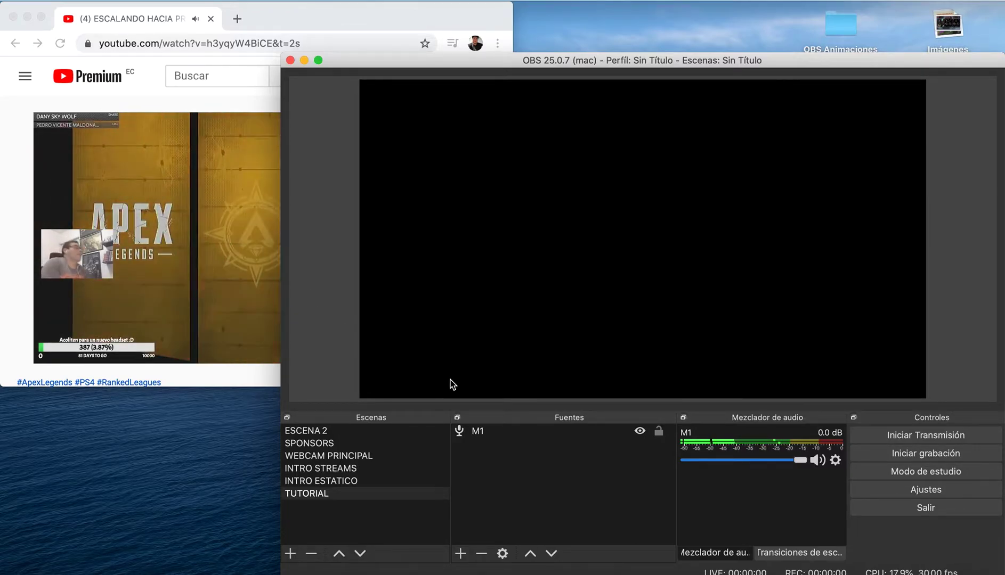
# Check the M1 source's level in the OBS audio mixer against the playing video and dismiss the browser window
pyautogui.click(162, 91)
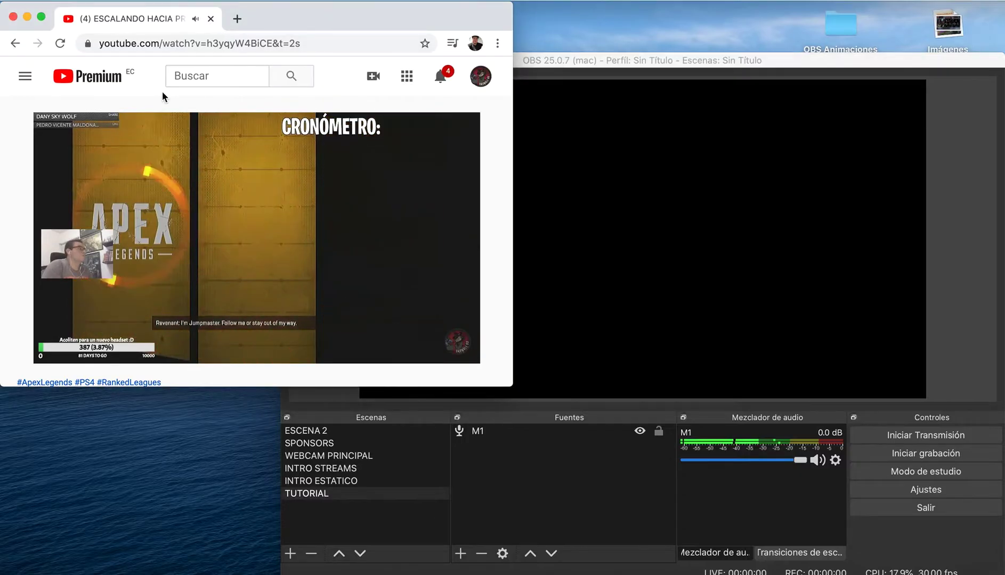
pyautogui.click(633, 489)
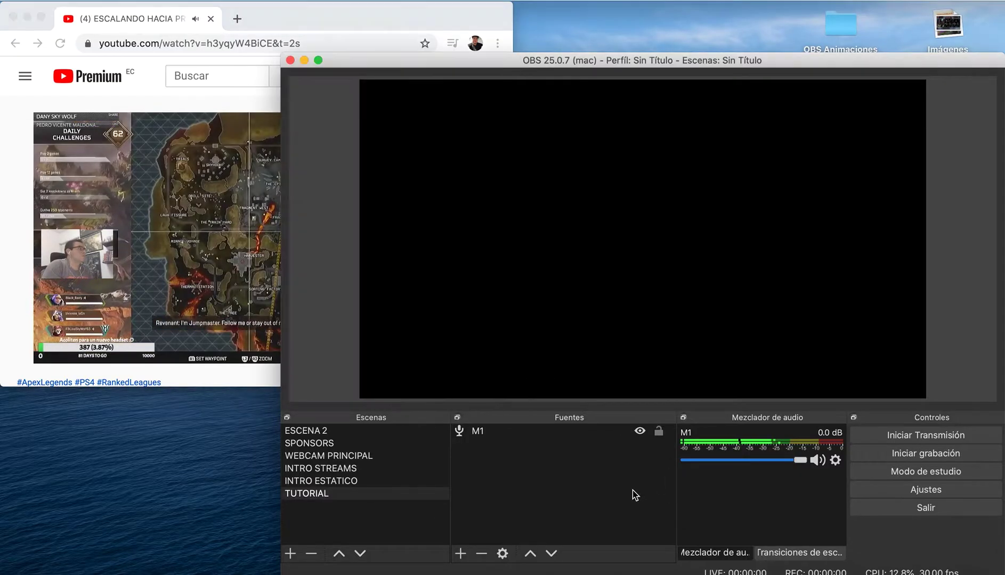
pyautogui.click(485, 432)
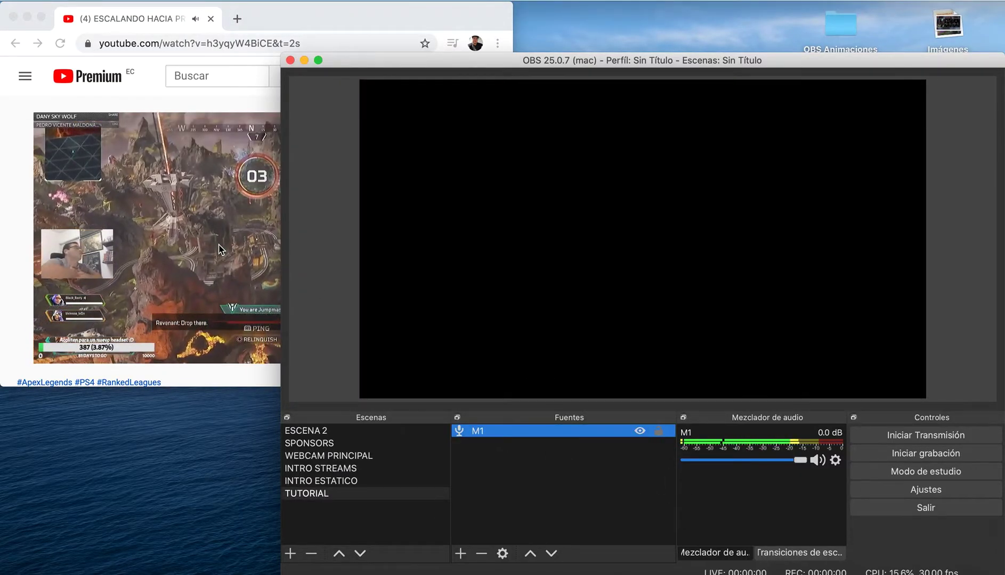
pyautogui.click(36, 49)
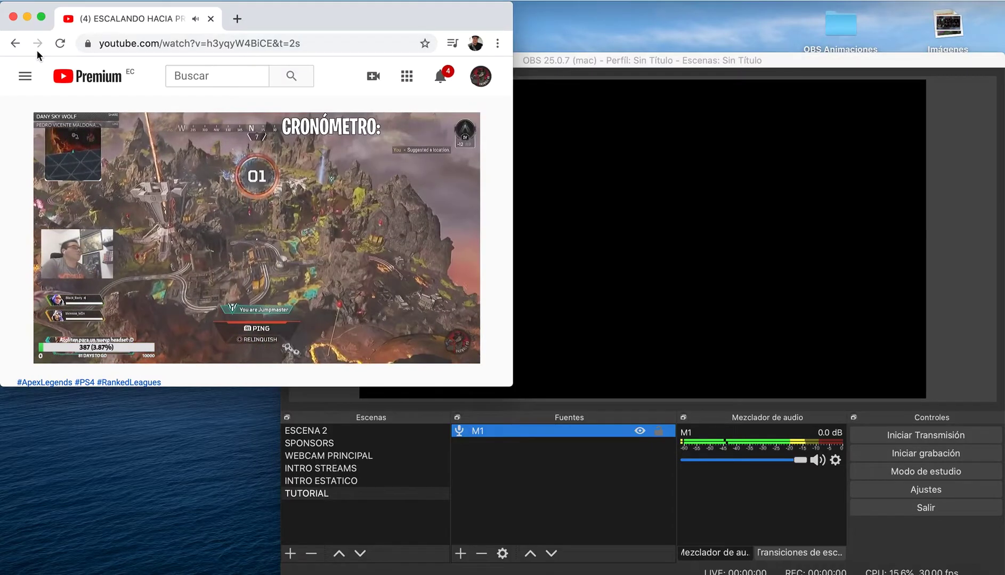
pyautogui.click(27, 16)
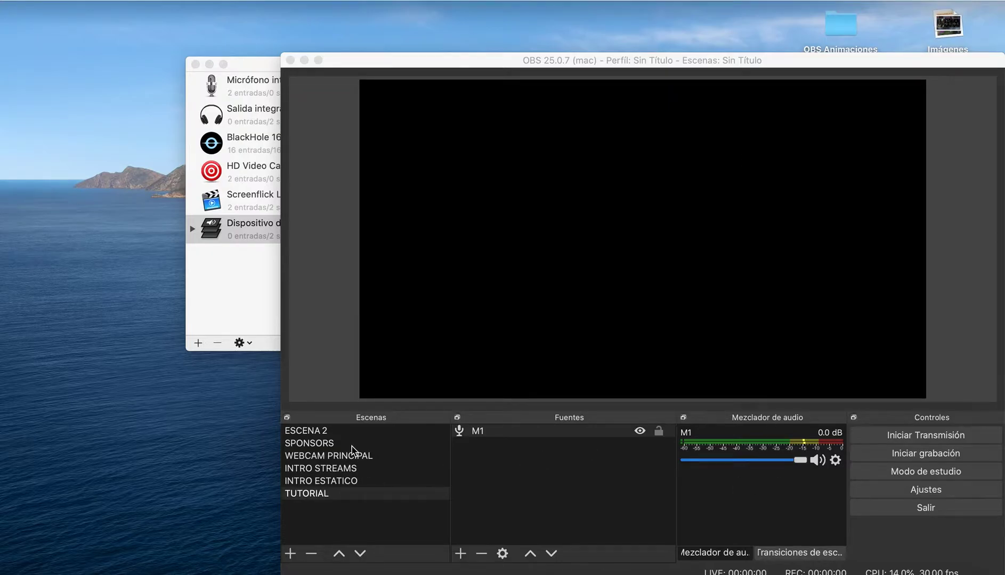
# Switch to the ESCENA 2 scene and open the advanced audio properties from its Capturadora 2019 AUDIO source
pyautogui.click(341, 432)
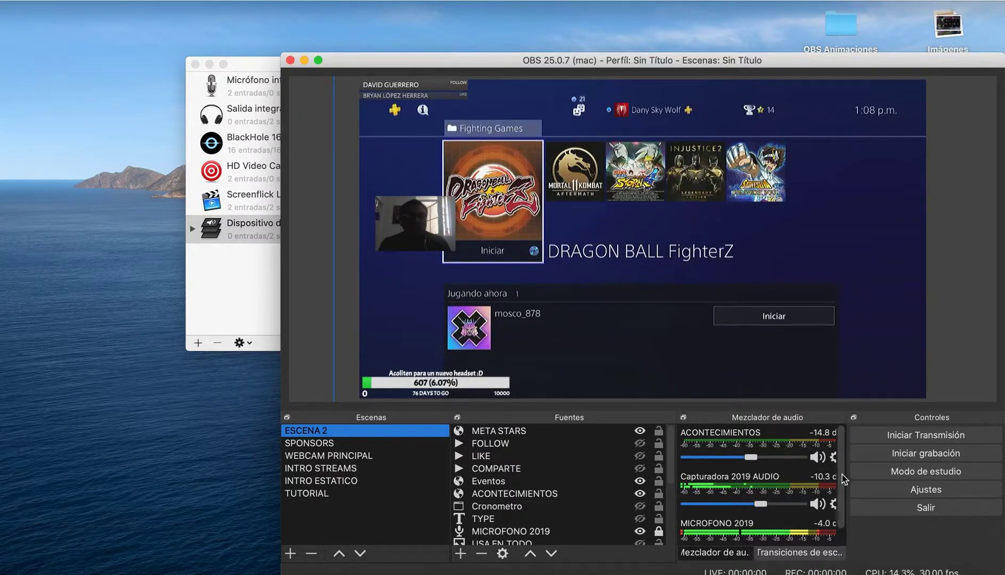
pyautogui.scroll(-1, 837, 492)
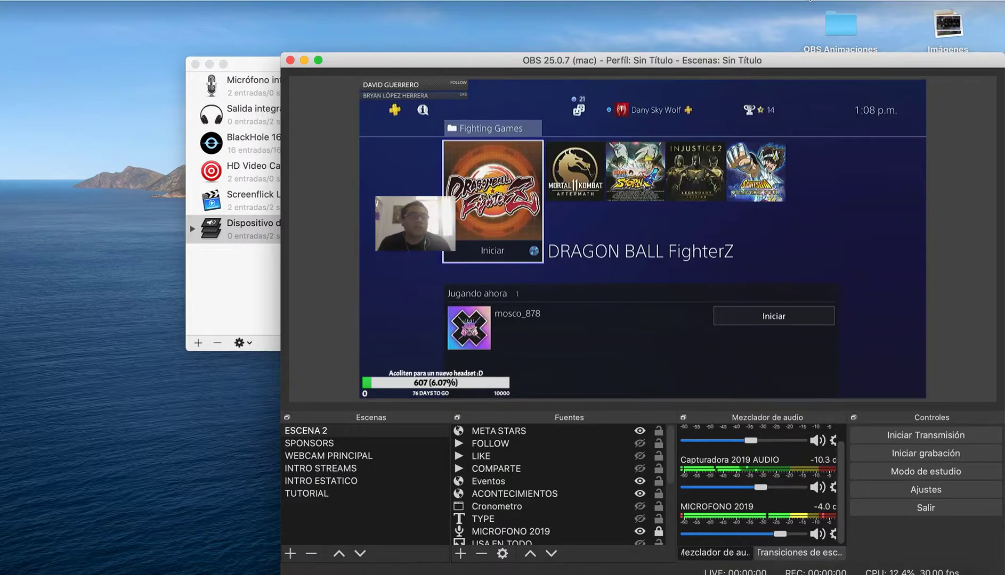
pyautogui.moveTo(432, 62); pyautogui.dragTo(339, 41)
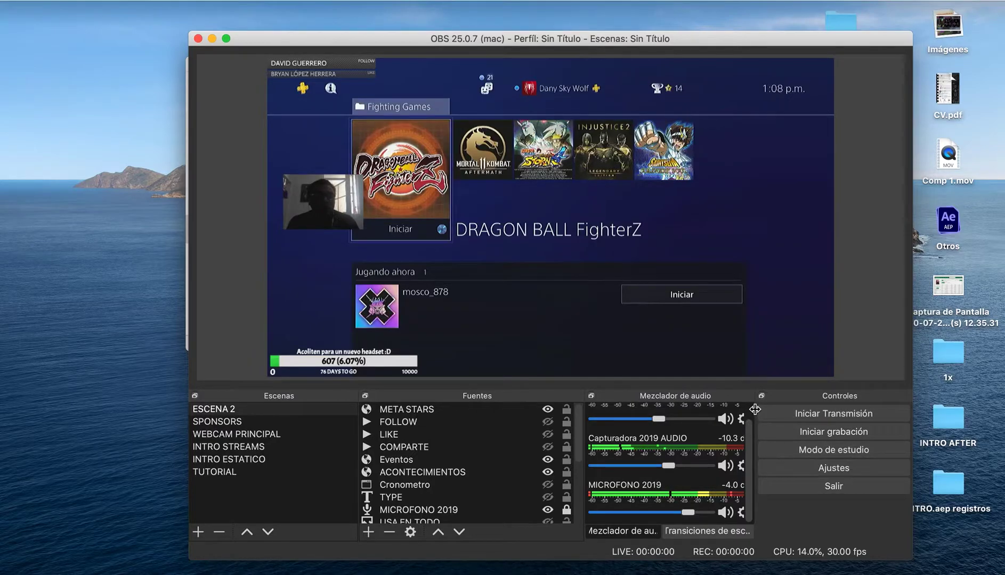
pyautogui.click(742, 467)
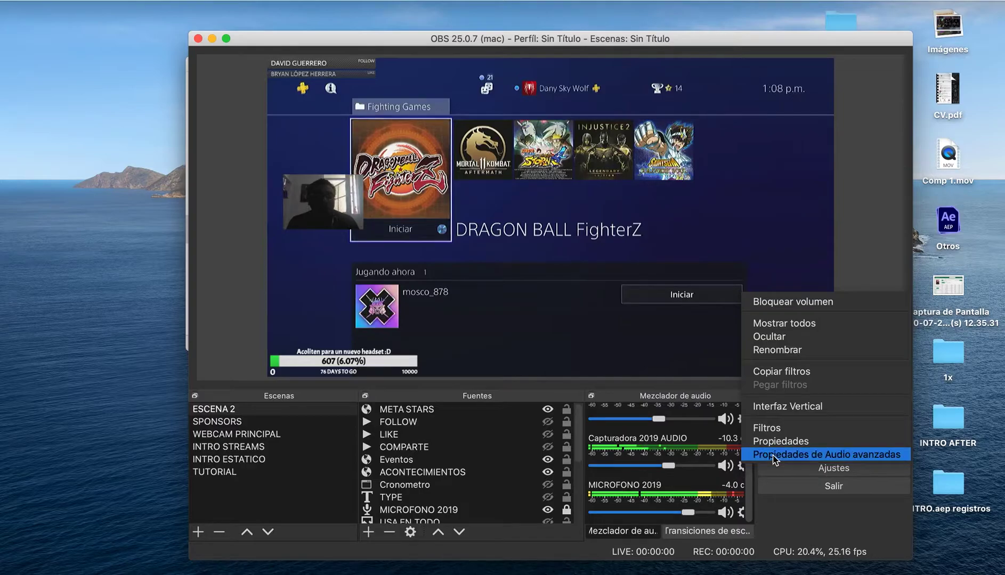
pyautogui.click(773, 456)
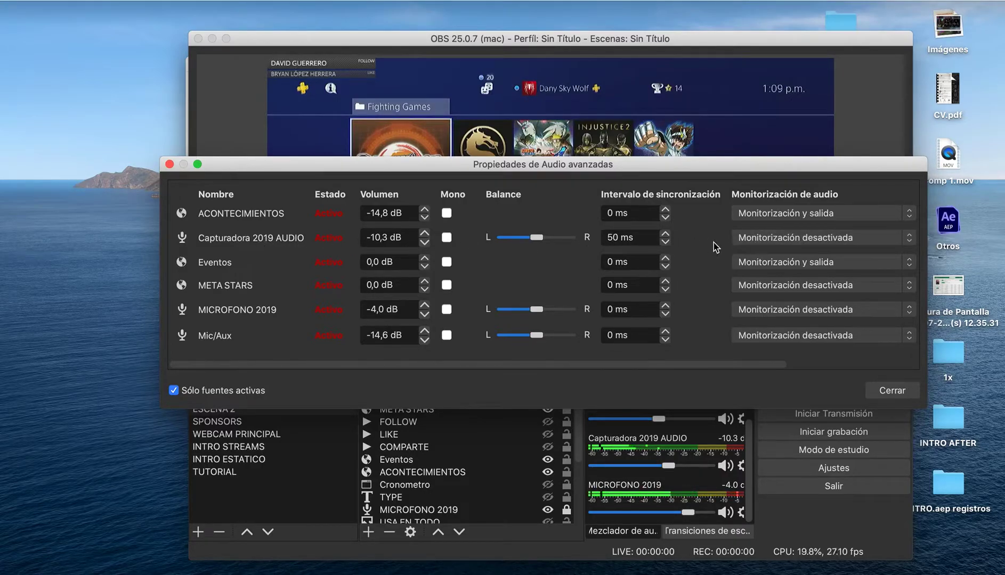
# Leave the Capturadora 2019 AUDIO monitoring options and set the Mac's sound output device to Audífonos
pyautogui.click(758, 240)
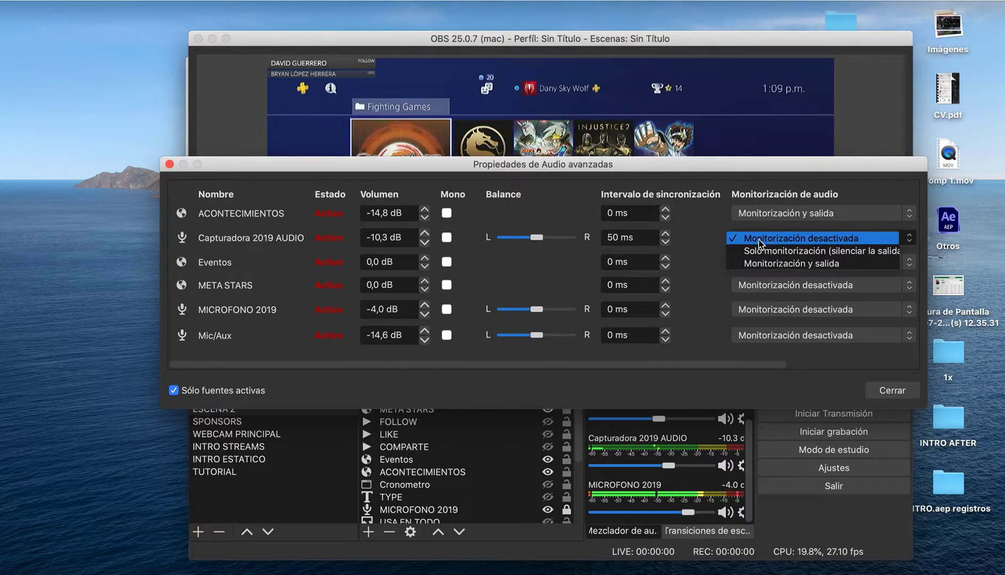
pyautogui.click(702, 264)
pyautogui.click(800, 1)
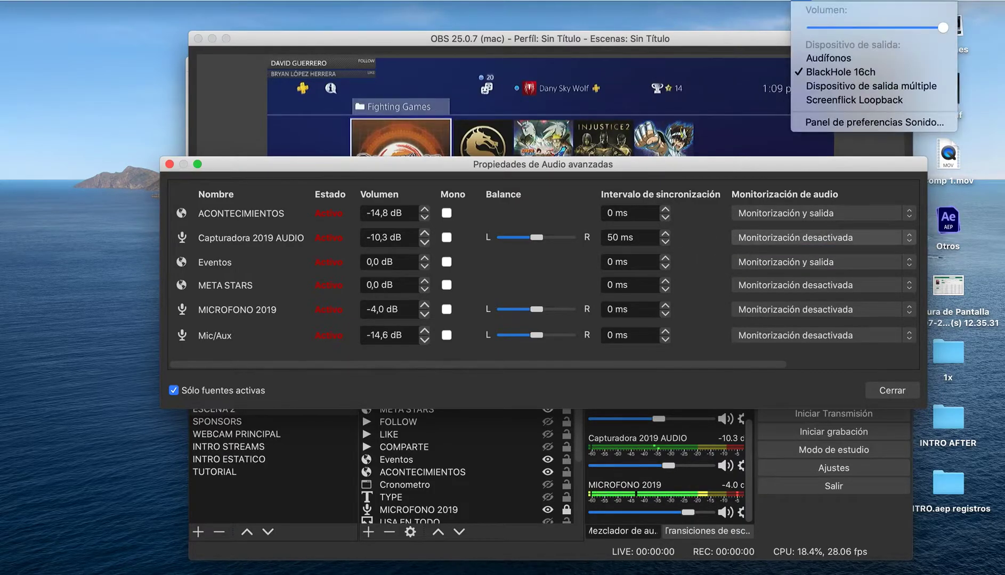
pyautogui.click(828, 59)
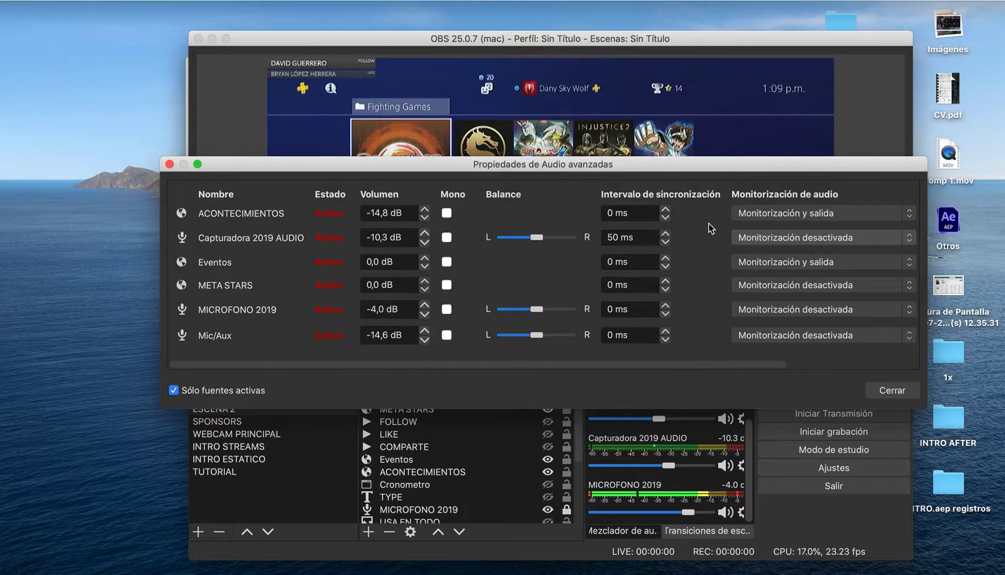
# Set the audio monitoring of Capturadora 2019 AUDIO to Monitorización y salida, review its sync interval and close the advanced audio properties
pyautogui.click(782, 241)
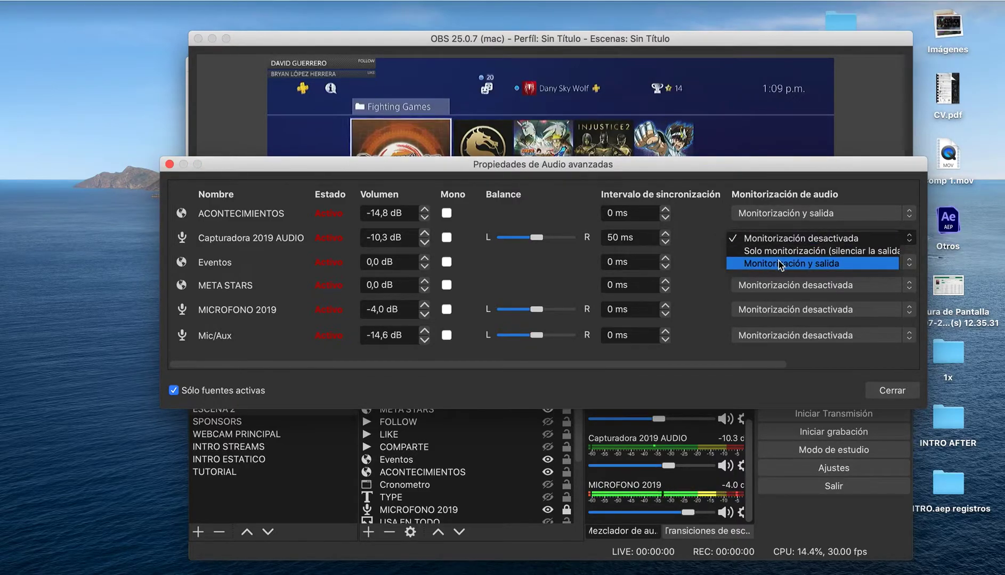
pyautogui.click(782, 264)
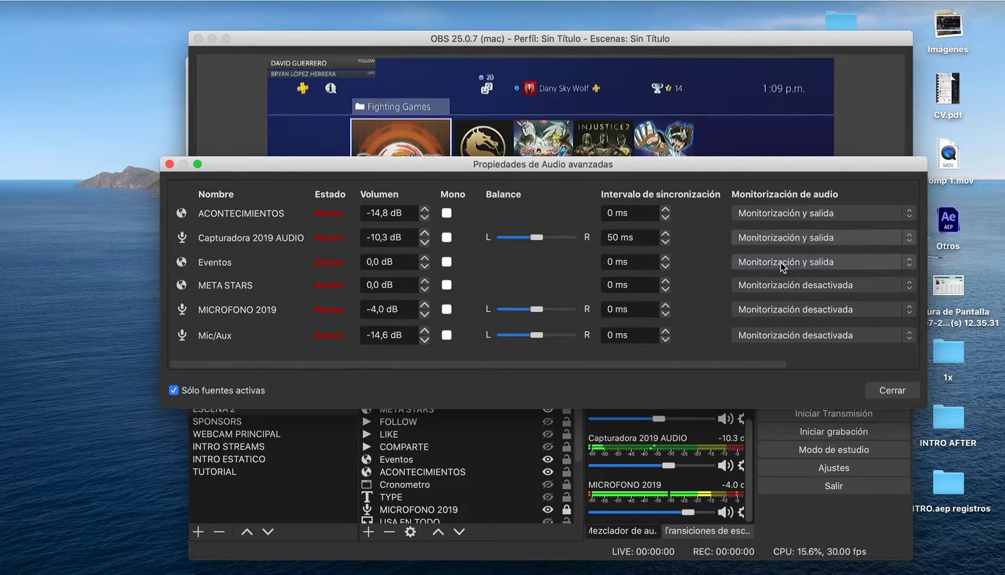
pyautogui.moveTo(718, 170); pyautogui.dragTo(665, 74)
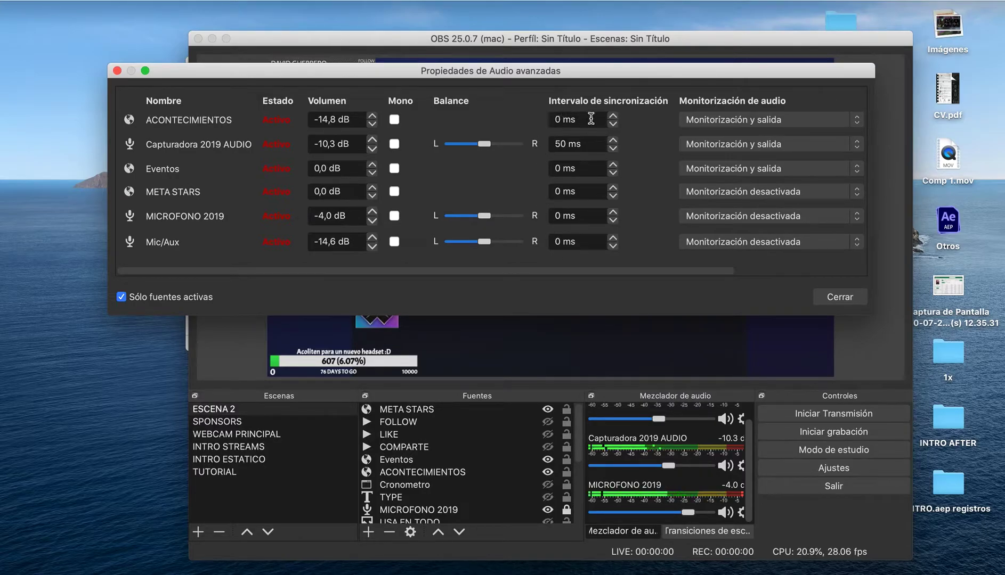
pyautogui.click(562, 145)
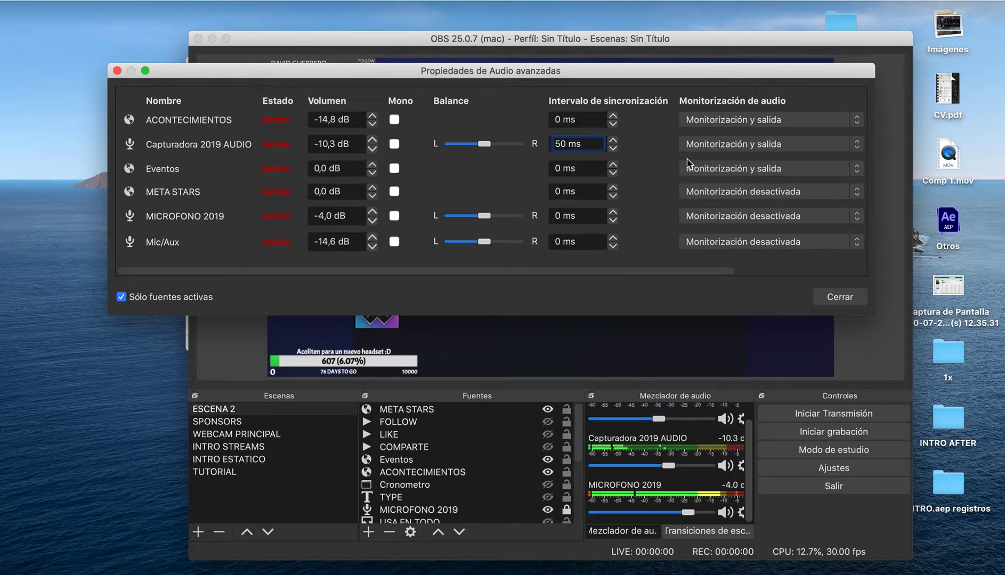
pyautogui.moveTo(641, 70)
pyautogui.mouseDown()
pyautogui.moveTo(606, 66)
pyautogui.moveTo(605, 100)
pyautogui.moveTo(646, 87)
pyautogui.mouseUp()
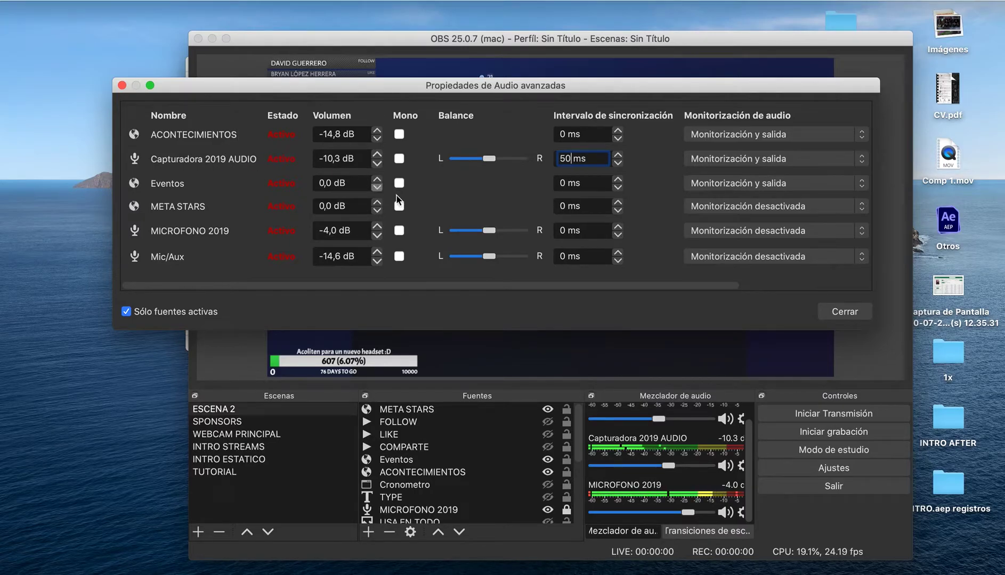
pyautogui.click(839, 313)
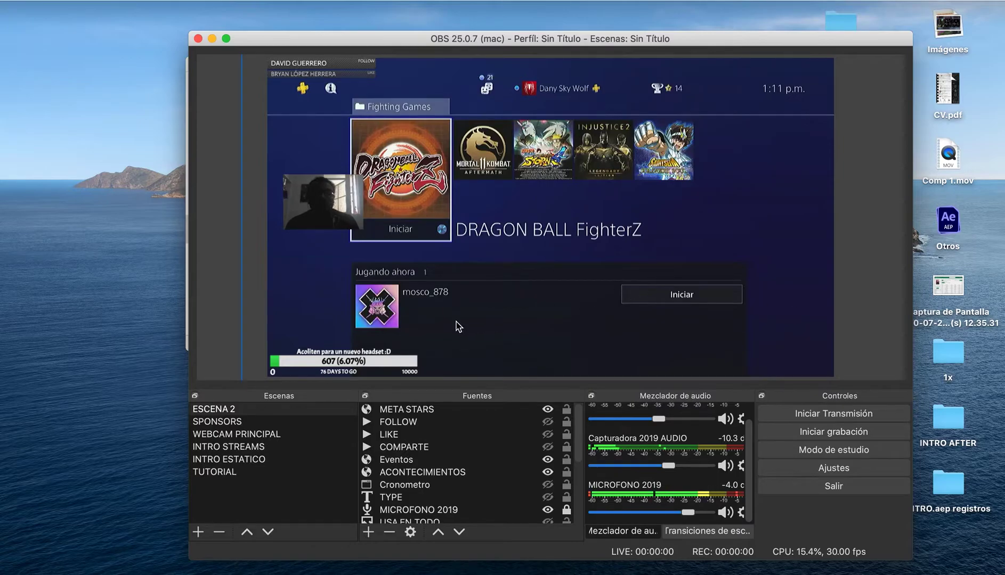
# Return to the TUTORIAL scene, switch to Google Chrome, open the STREAMINGS bookmark and enlarge the browser window to full screen height
pyautogui.click(227, 473)
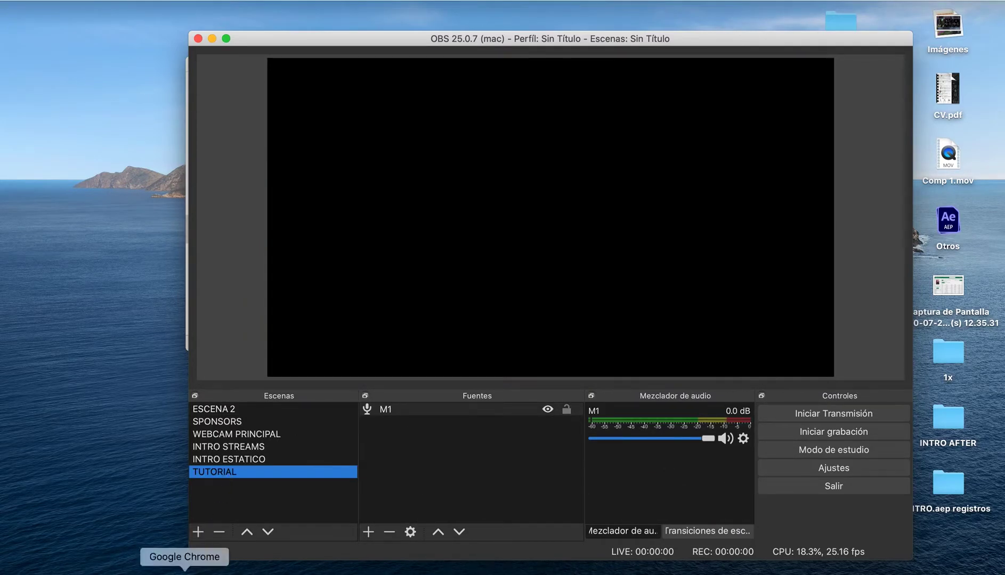
pyautogui.click(184, 570)
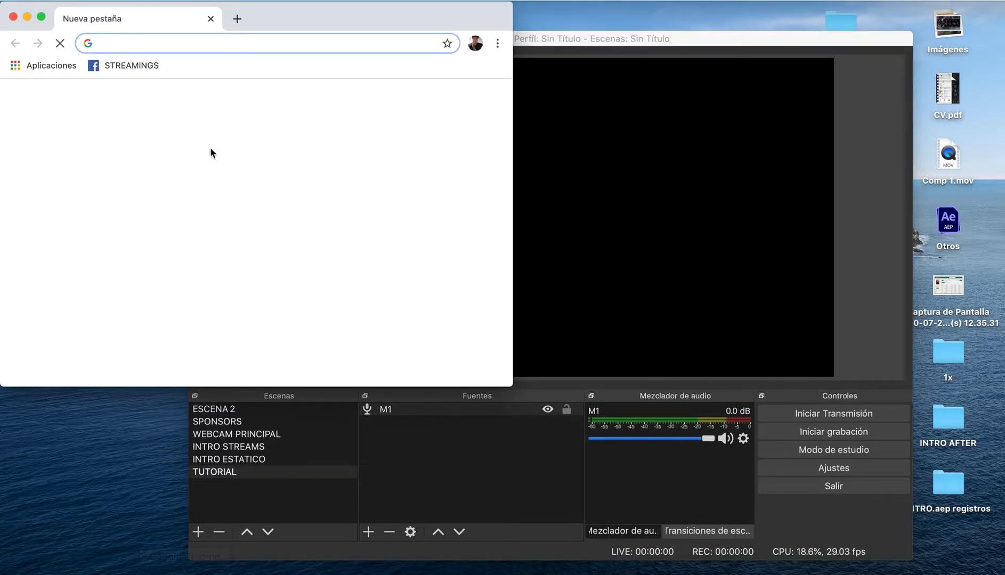
pyautogui.click(132, 66)
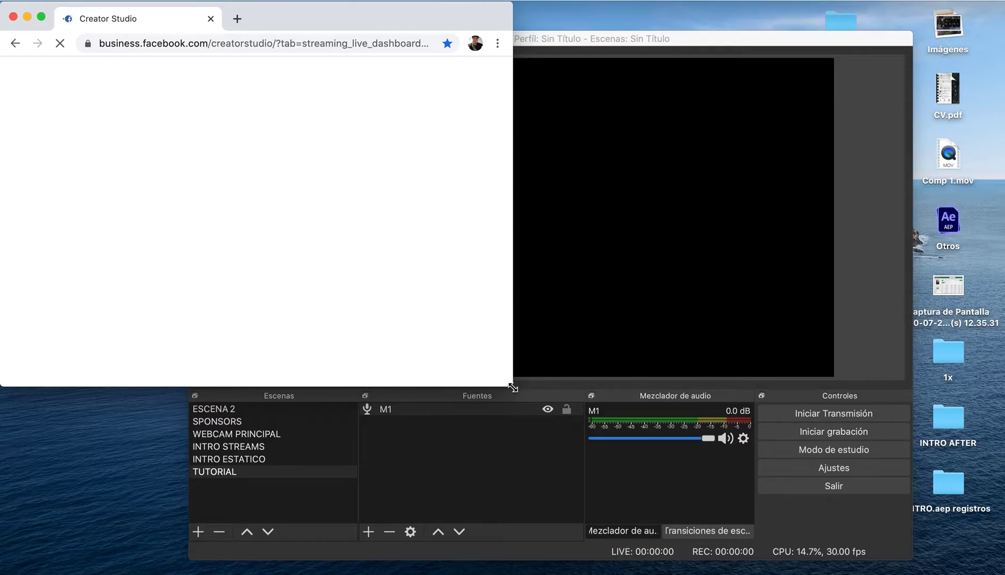
pyautogui.moveTo(513, 423); pyautogui.dragTo(526, 574)
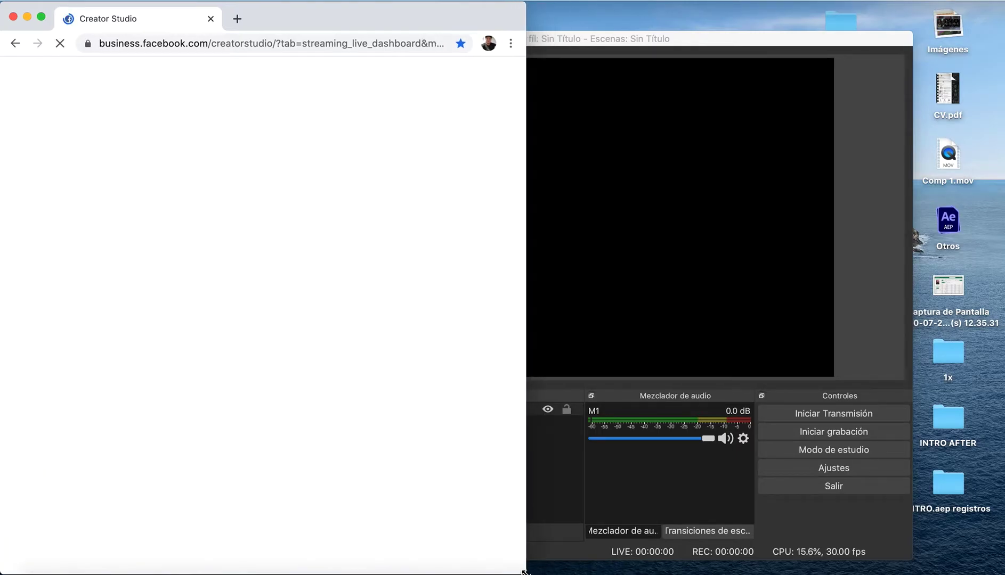
# Switch to OBS and review the source types that can be added to the TUTORIAL scene
pyautogui.click(567, 472)
pyautogui.rightClick(506, 460)
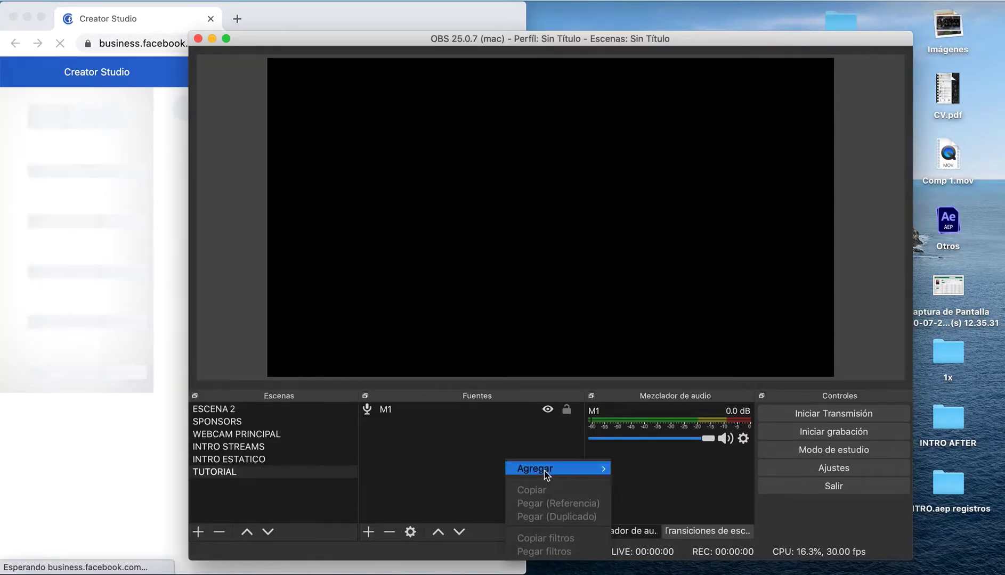
pyautogui.moveTo(544, 471)
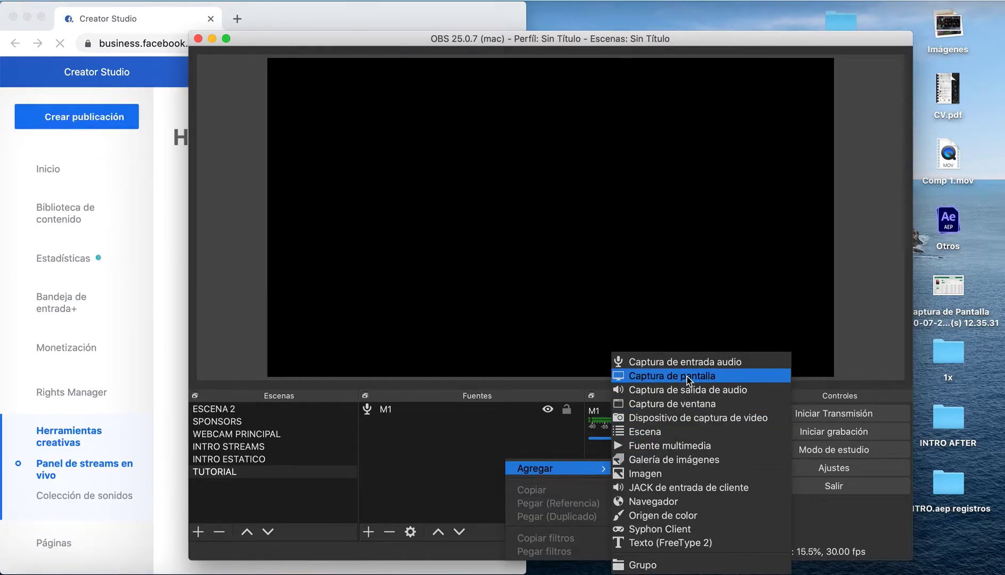
pyautogui.click(465, 453)
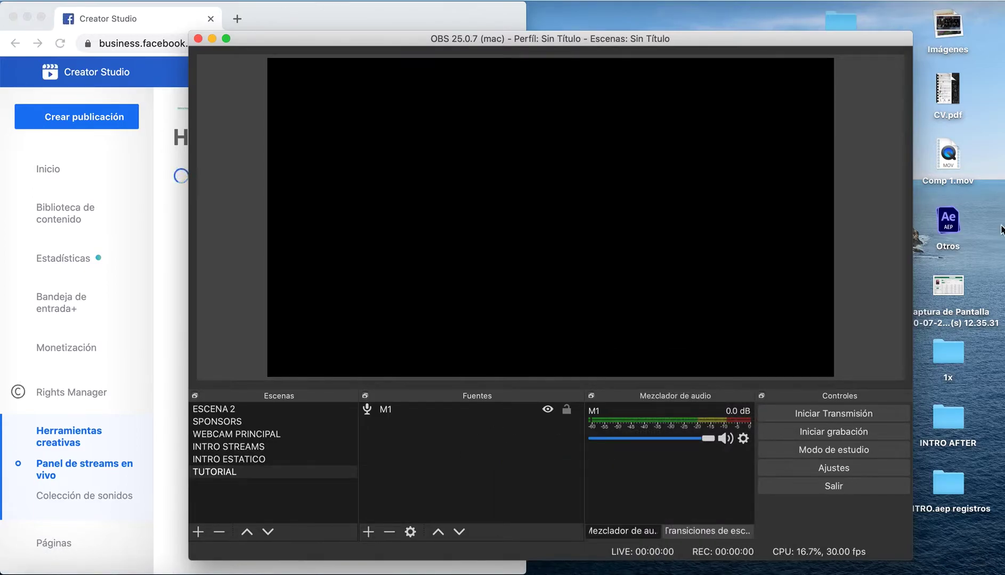
# Look over the Creator Studio page in Chrome, the open windows and the two desktops, and return to OBS
pyautogui.click(153, 11)
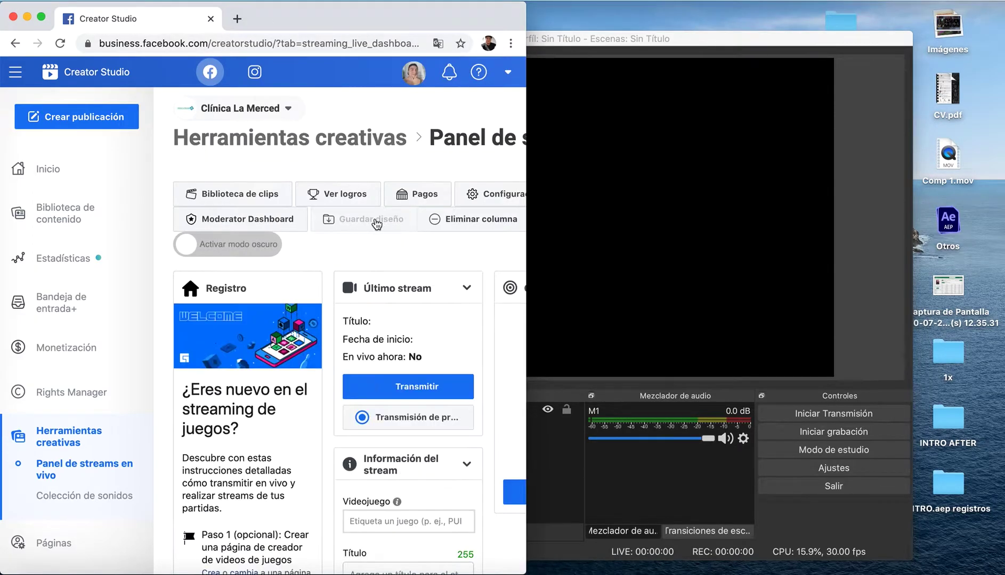
pyautogui.click(547, 426)
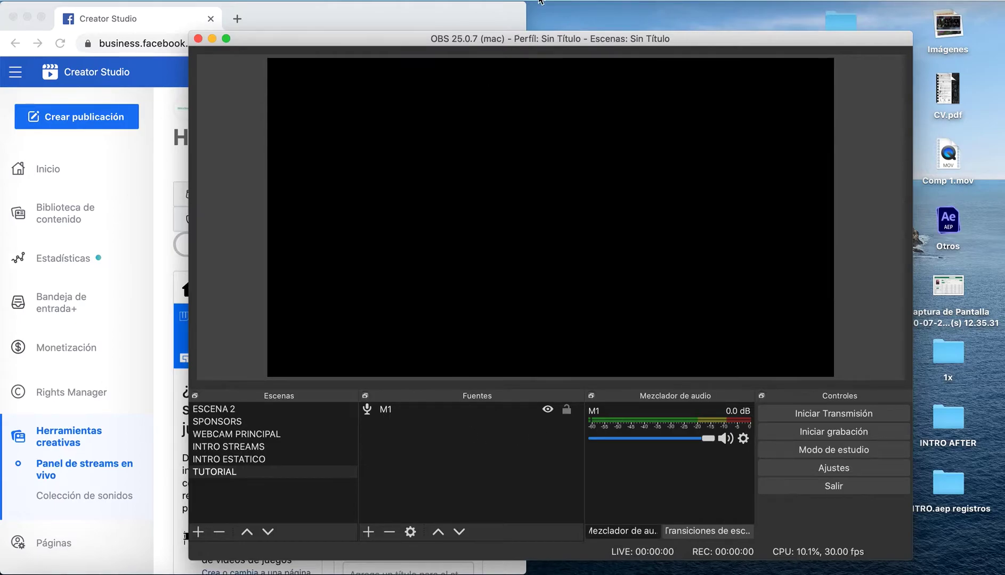
pyautogui.hotkey('ctrl', 'Up')
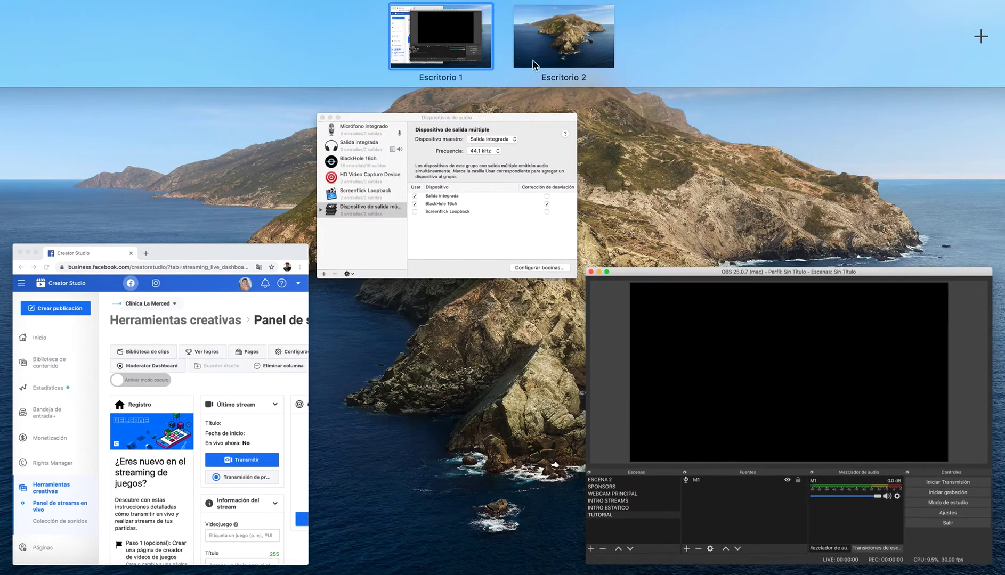
pyautogui.moveTo(560, 47)
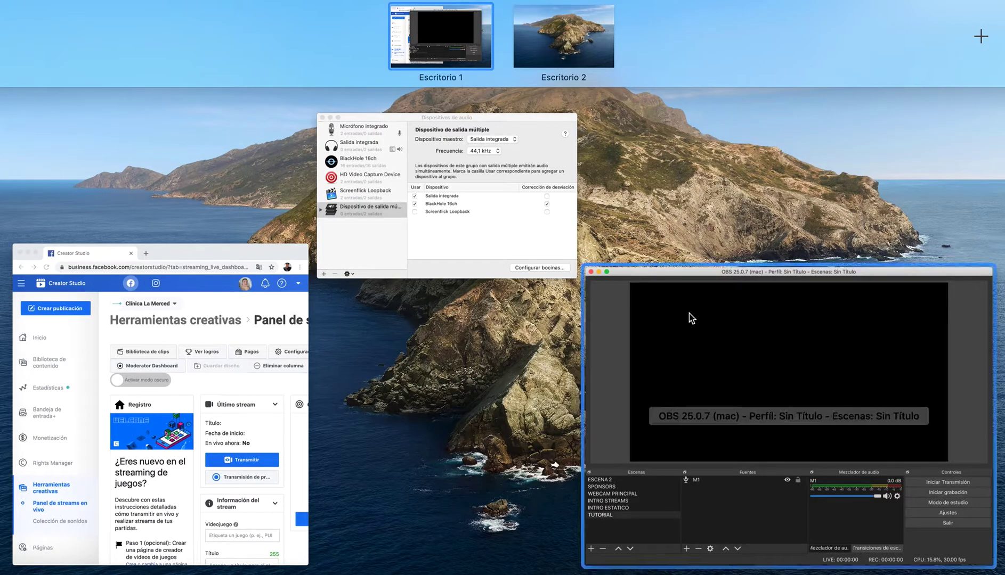
pyautogui.click(643, 241)
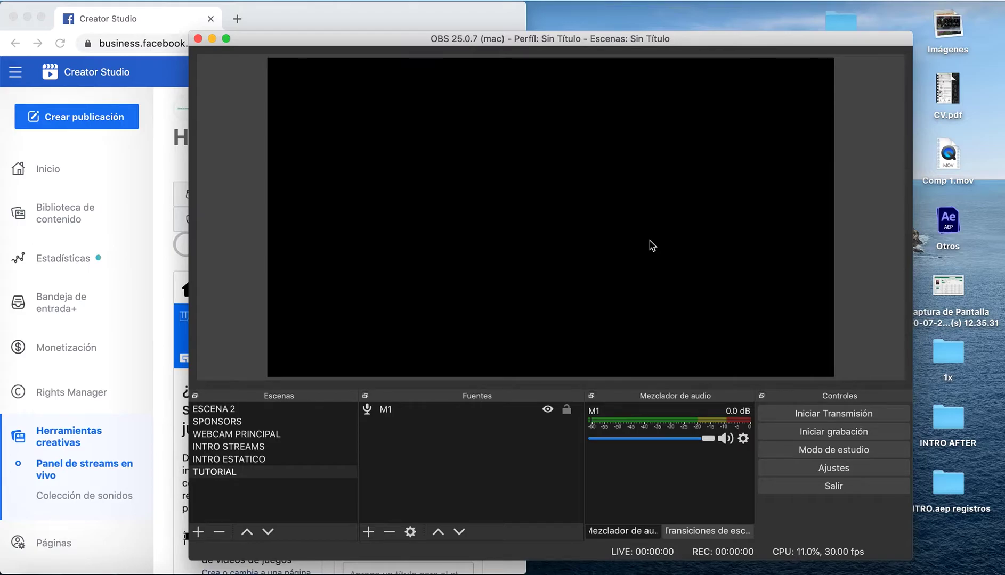
pyautogui.hotkey('ctrl', 'Up')
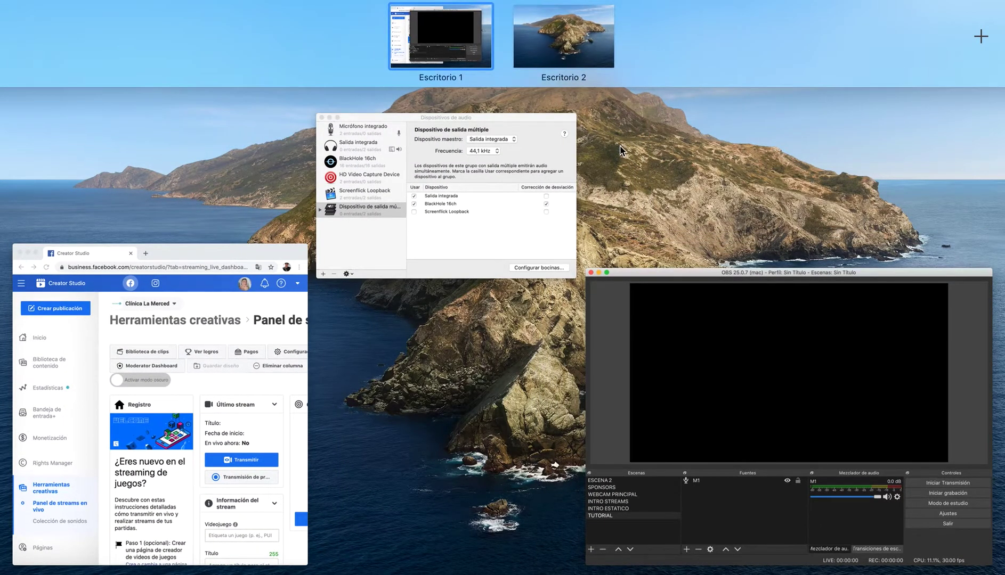
pyautogui.click(636, 187)
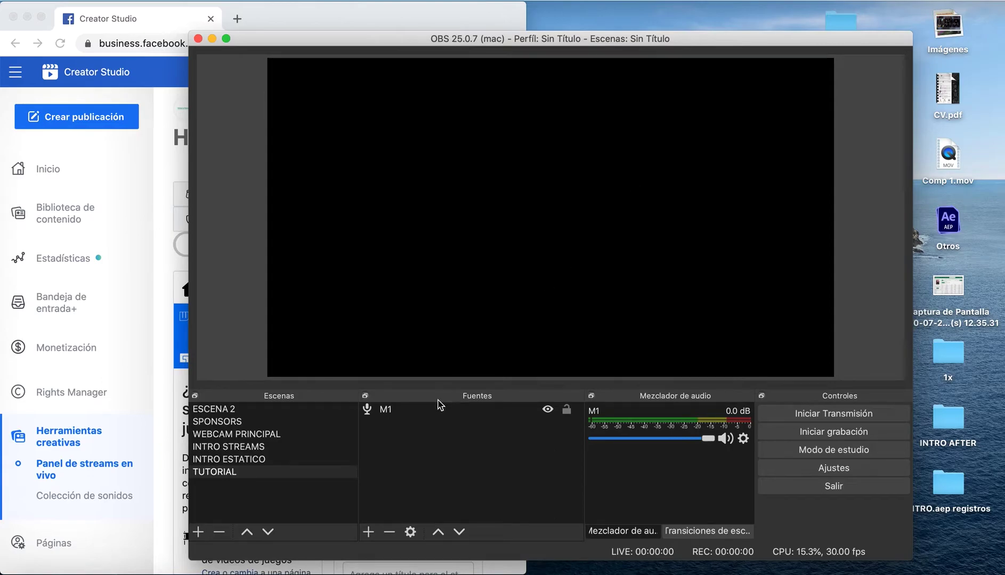
# Add a Captura de ventana source named INt to the TUTORIAL scene
pyautogui.rightClick(412, 447)
pyautogui.moveTo(498, 456)
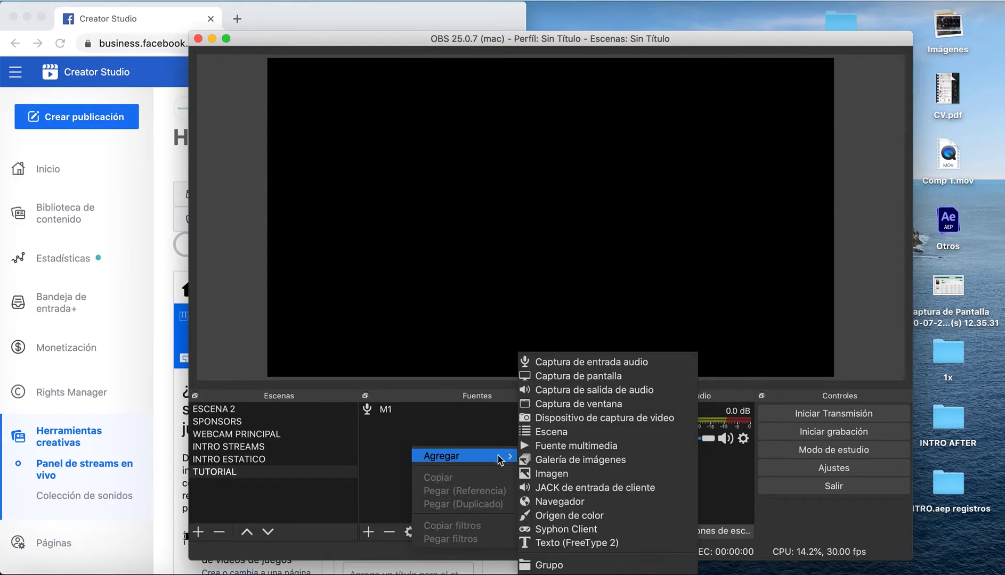
pyautogui.click(577, 405)
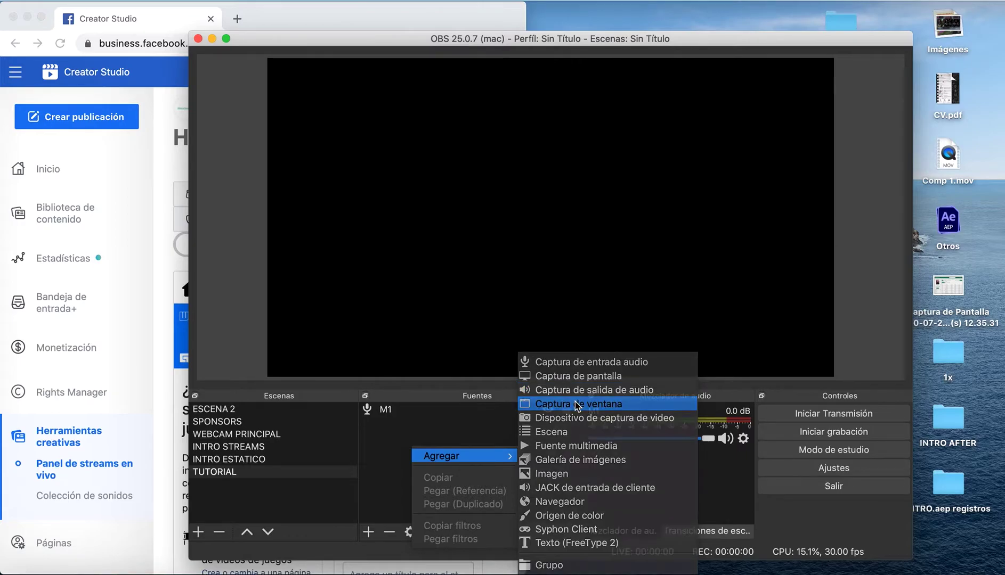
pyautogui.write('INt')
pyautogui.press('Return')
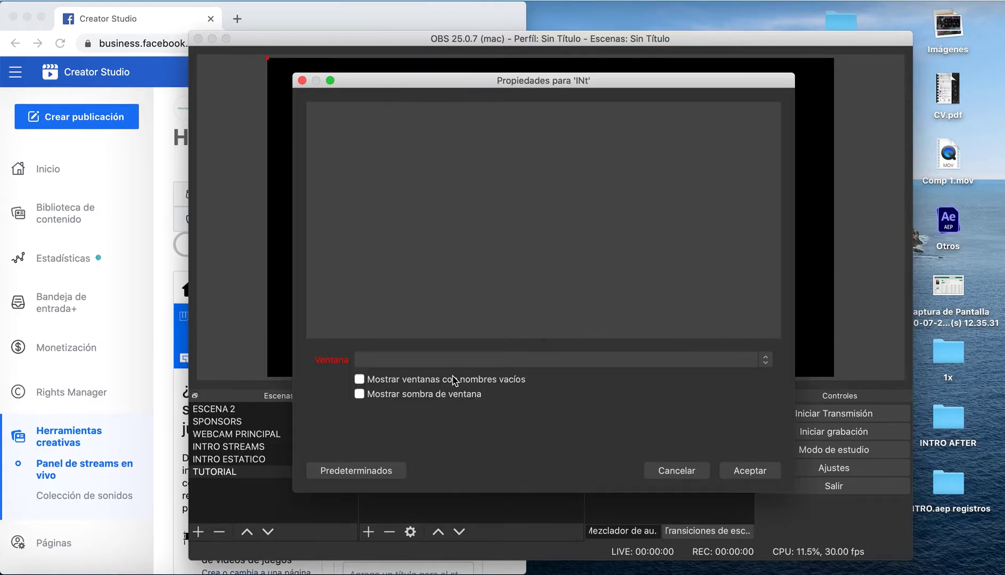
# Enable Mostrar ventanas con nombres vacíos for INt, choose [Google Chrome] Creator Studio as its window and accept the properties
pyautogui.click(550, 362)
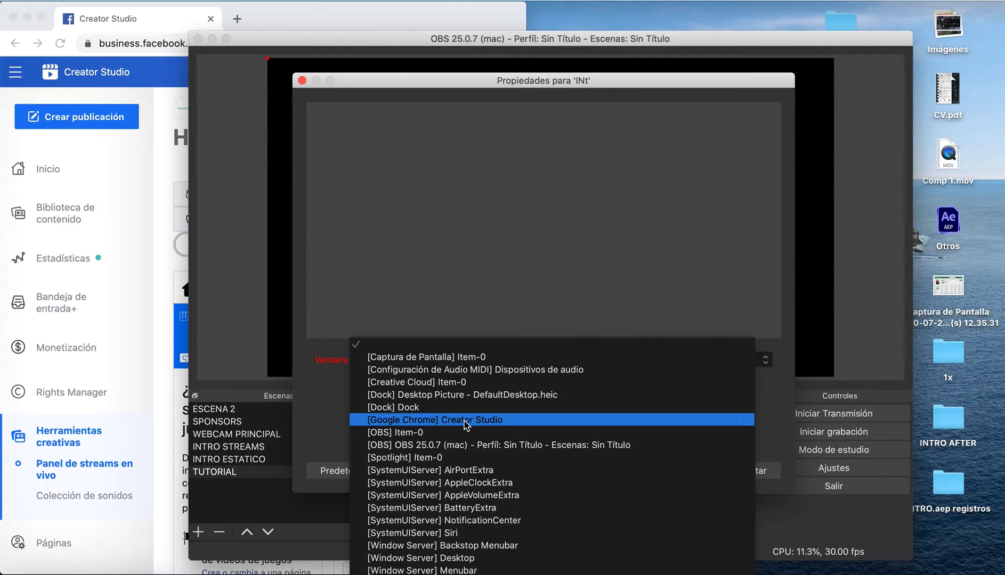
pyautogui.click(334, 412)
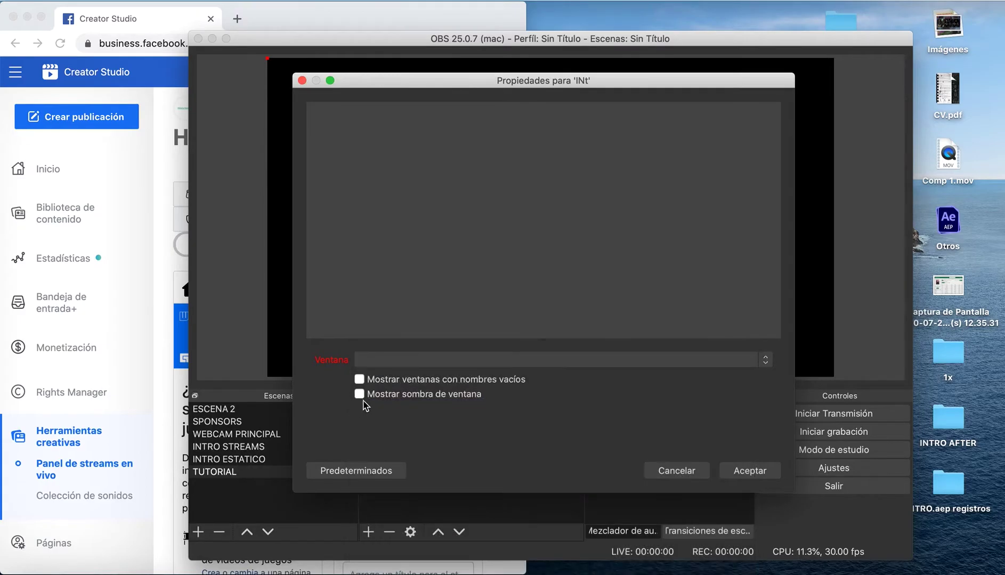
pyautogui.click(359, 380)
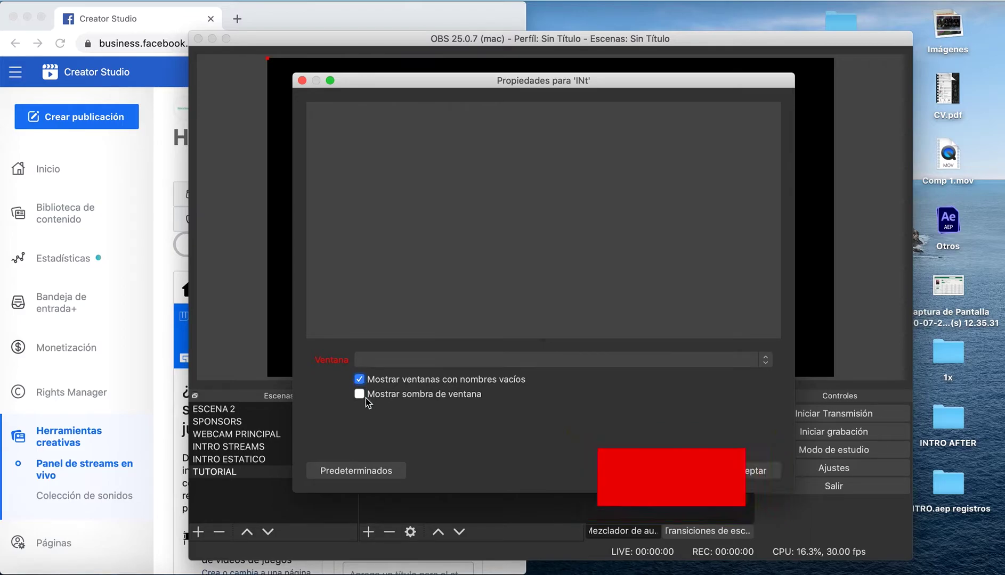
pyautogui.click(158, 363)
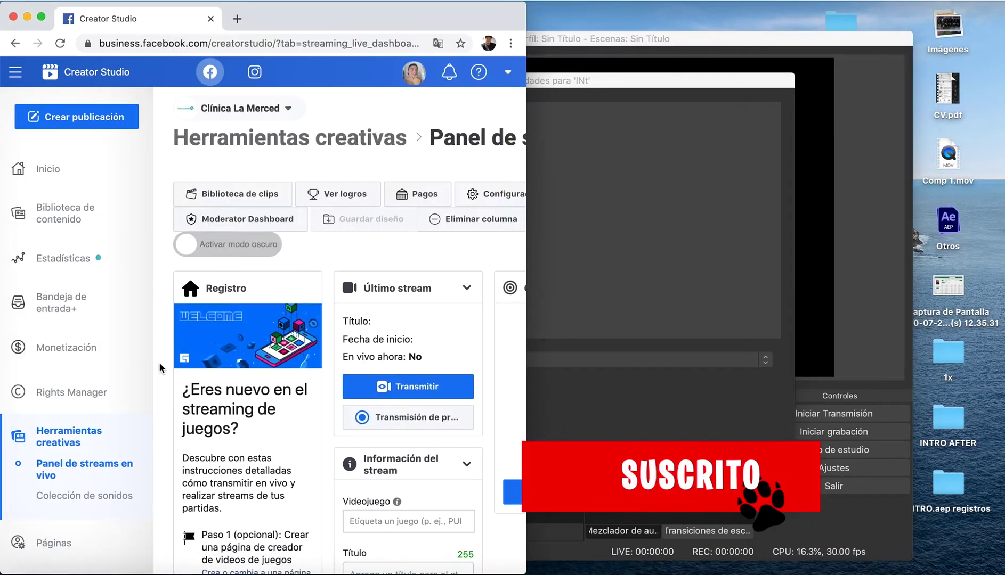
pyautogui.click(628, 365)
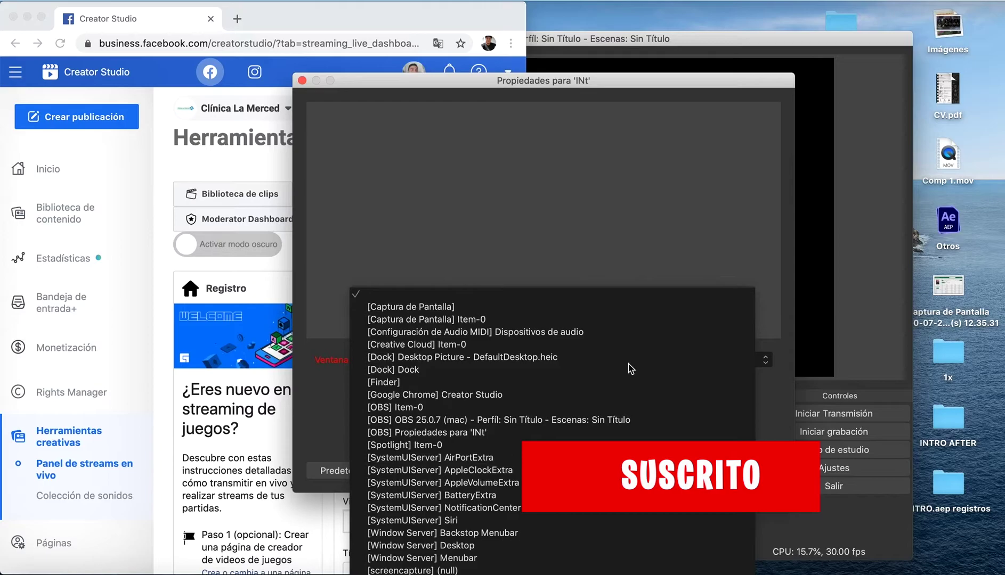
pyautogui.click(495, 397)
pyautogui.click(749, 471)
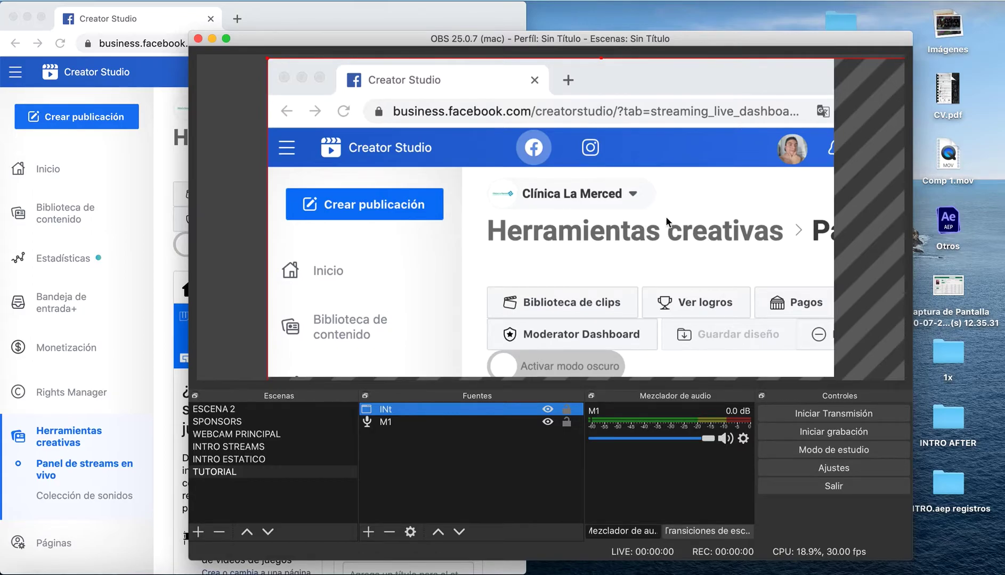
# Fit the INt window capture to the canvas with the Ajustar a la pantalla transform
pyautogui.click(682, 228)
pyautogui.moveTo(682, 228)
pyautogui.mouseDown()
pyautogui.moveTo(588, 179)
pyautogui.moveTo(645, 224)
pyautogui.moveTo(680, 229)
pyautogui.mouseUp()
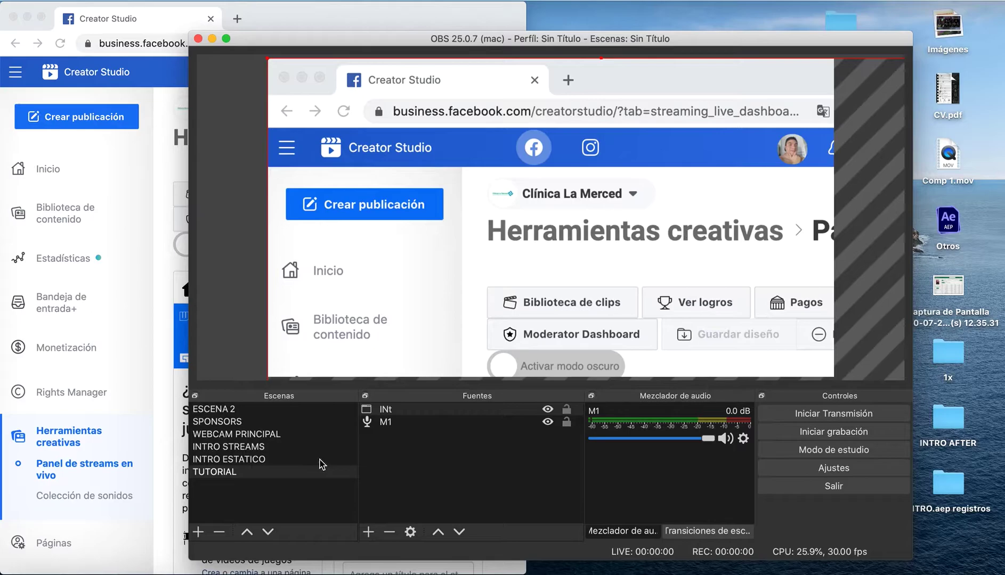
pyautogui.rightClick(405, 411)
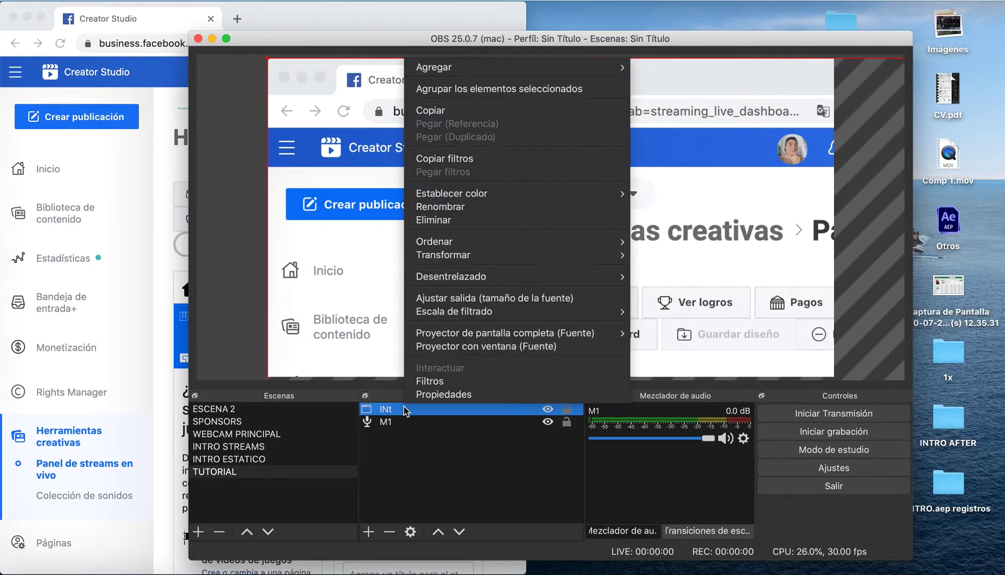
pyautogui.moveTo(463, 256)
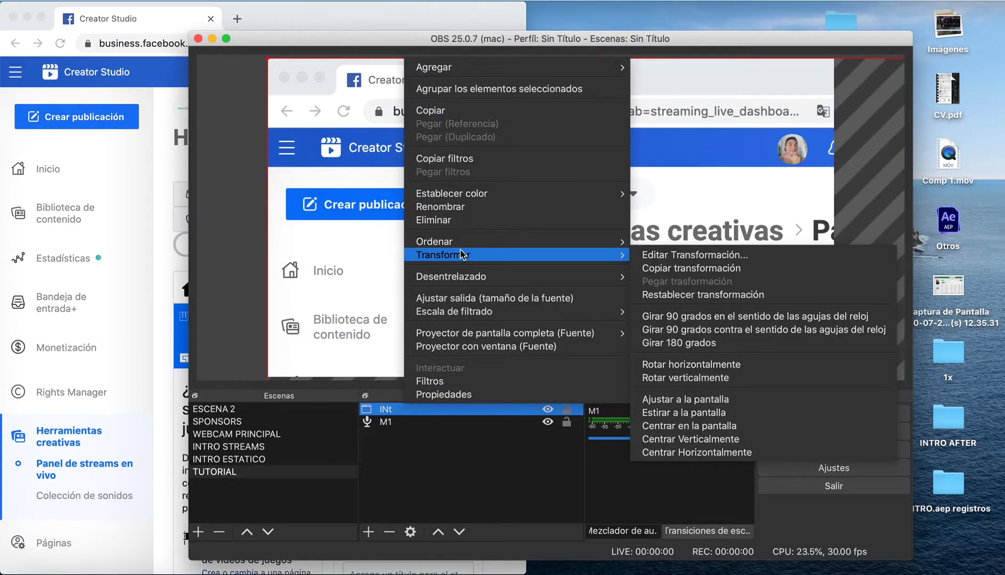
pyautogui.click(728, 400)
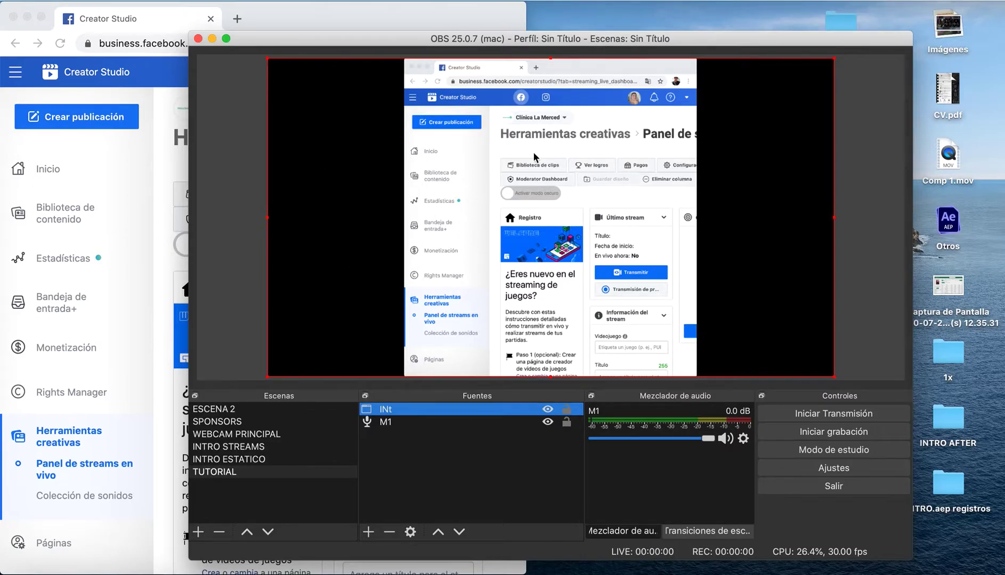
# Switch to Chrome, widen the Creator Studio window to the full screen width and return to OBS
pyautogui.click(170, 282)
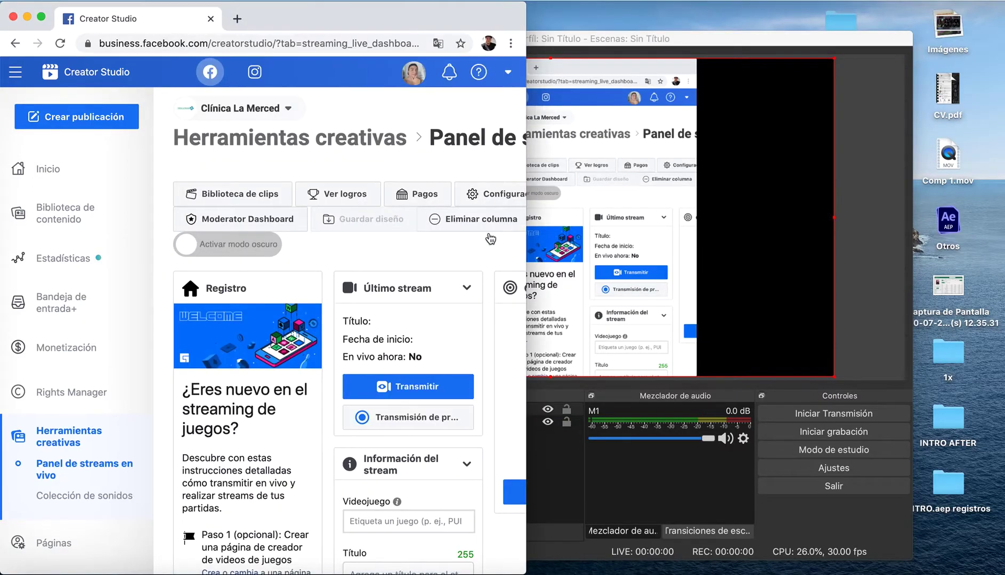
pyautogui.moveTo(533, 253); pyautogui.dragTo(1002, 233)
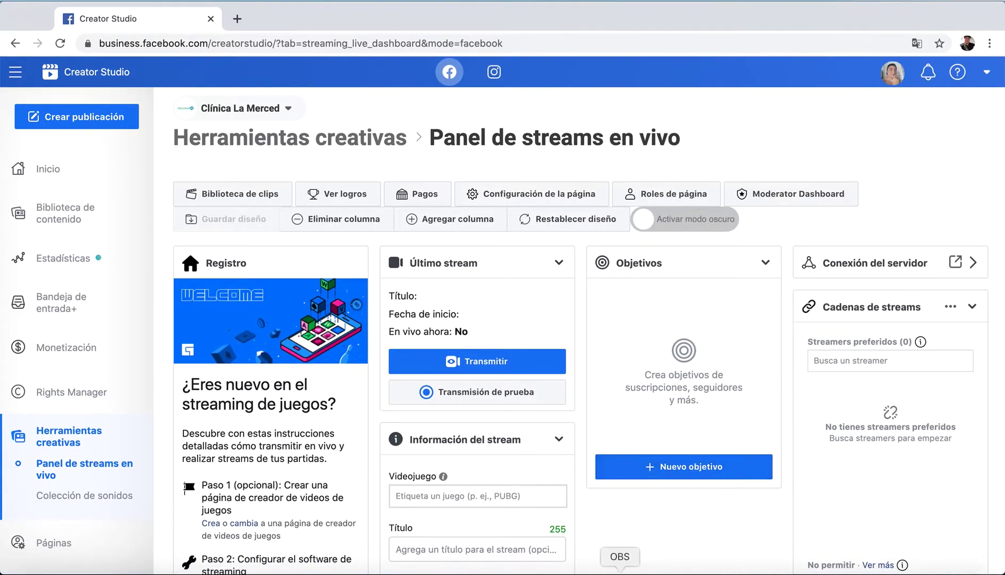
pyautogui.click(620, 569)
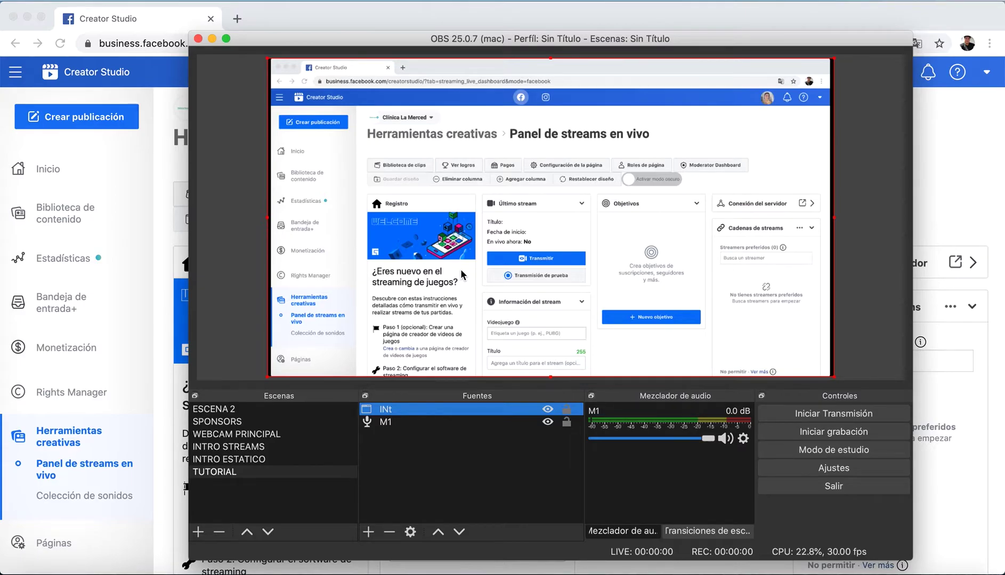
# Open the Editar Transformación settings of the INt source and move the dialog clear of the preview
pyautogui.rightClick(409, 416)
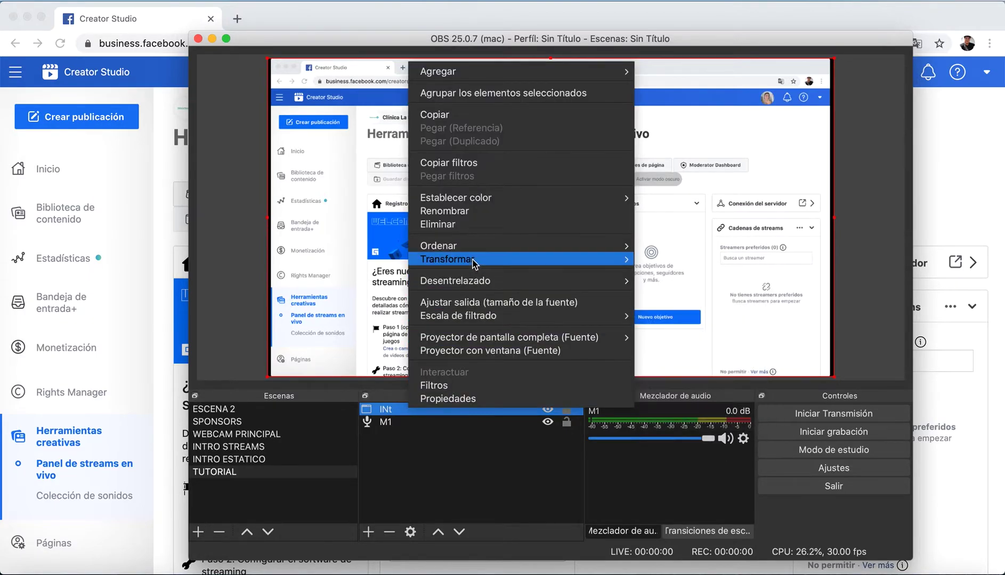
pyautogui.moveTo(610, 261)
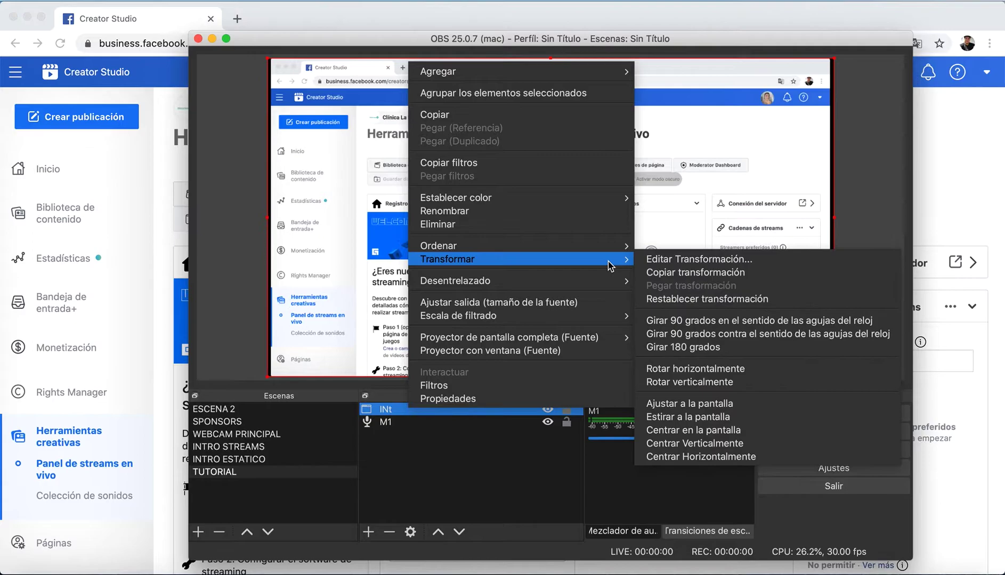
pyautogui.click(666, 261)
pyautogui.moveTo(638, 144); pyautogui.dragTo(298, 100)
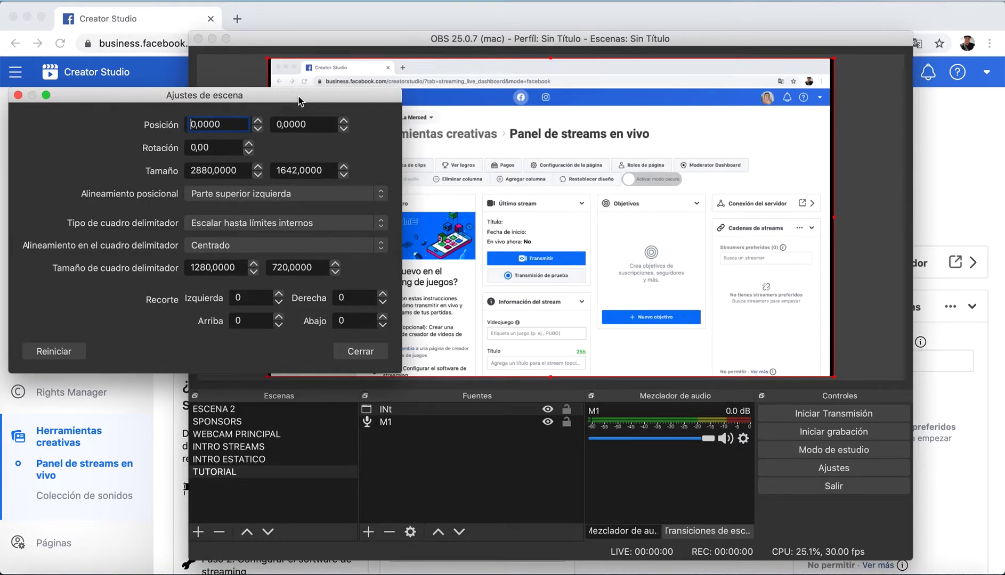
# Set the Izquierda crop of the INt source to 1180, moving the dialog below the captured page's header
pyautogui.moveTo(247, 299); pyautogui.dragTo(227, 299)
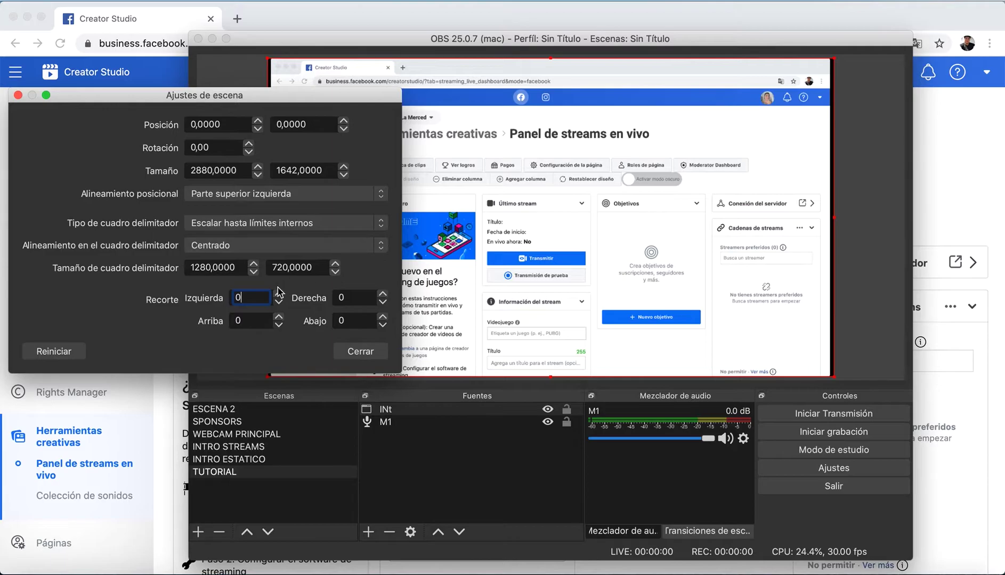
pyautogui.write('1')
pyautogui.press('Return')
pyautogui.moveTo(296, 98); pyautogui.dragTo(343, 265)
pyautogui.scroll(20, 295, 463)
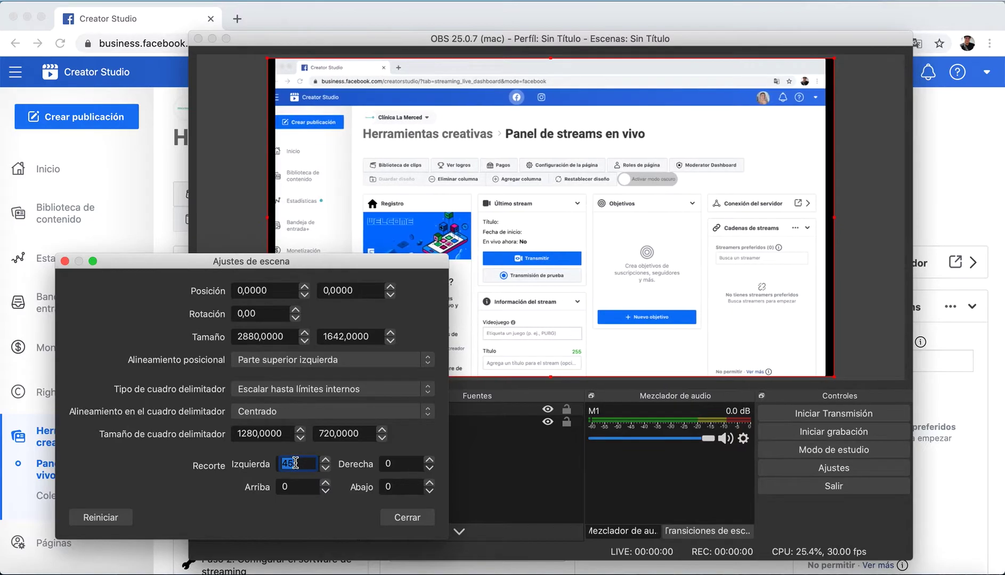
pyautogui.scroll(20, 295, 463)
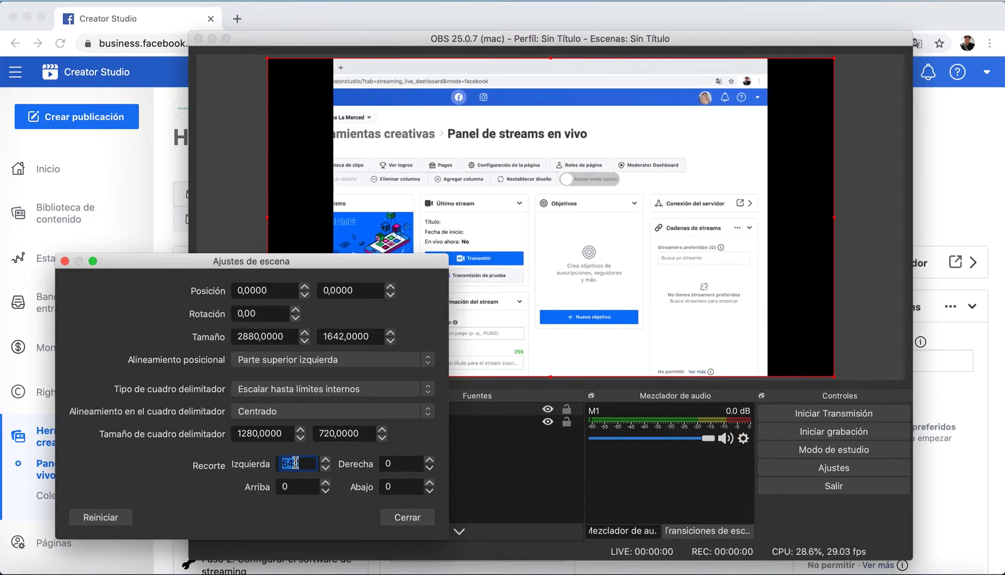
pyautogui.scroll(5, 295, 463)
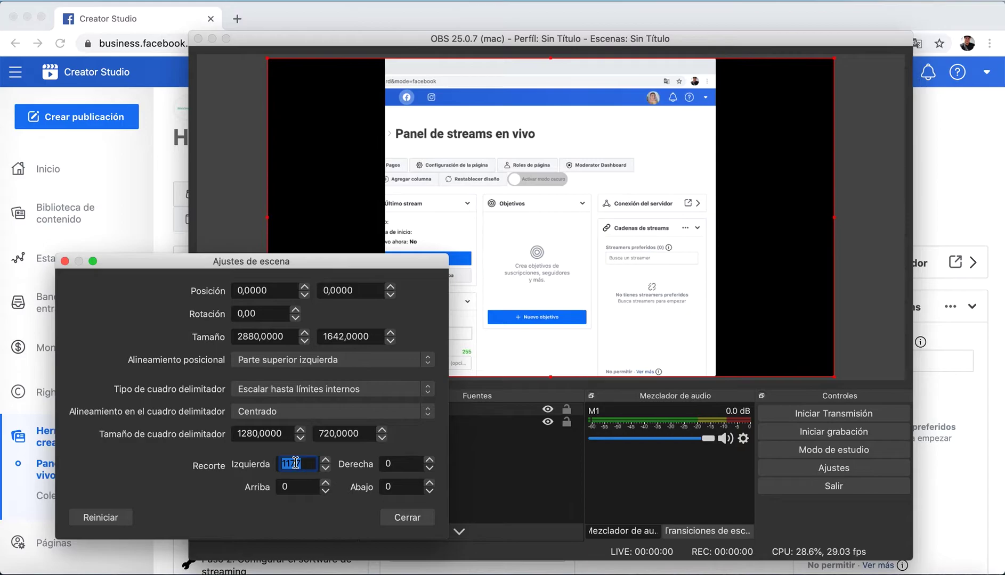
# Set the INt source's Derecha crop to 878 and its Arriba crop to 312
pyautogui.click(404, 464)
pyautogui.scroll(15, 404, 464)
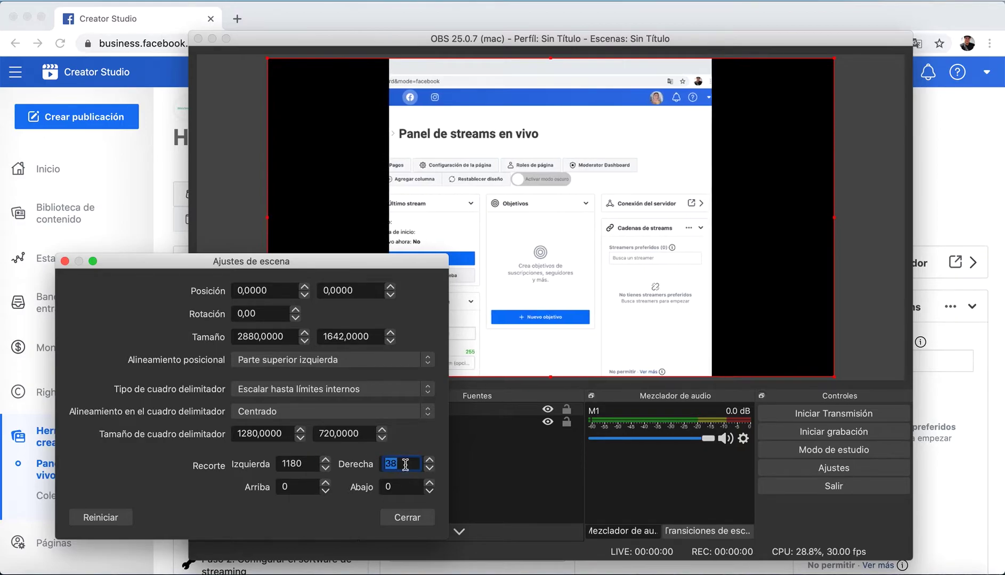
pyautogui.scroll(20, 405, 464)
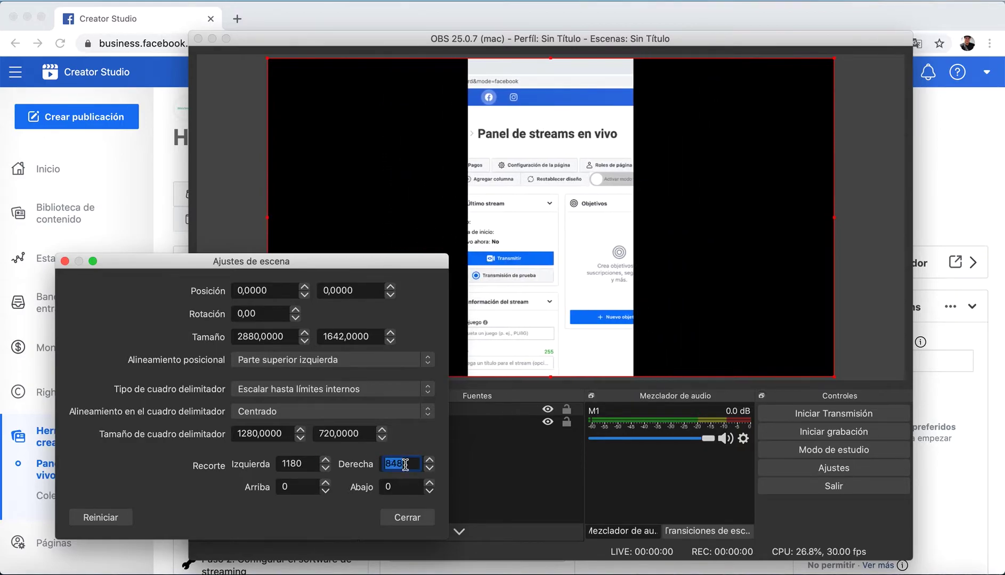
pyautogui.click(308, 482)
pyautogui.scroll(14, 308, 482)
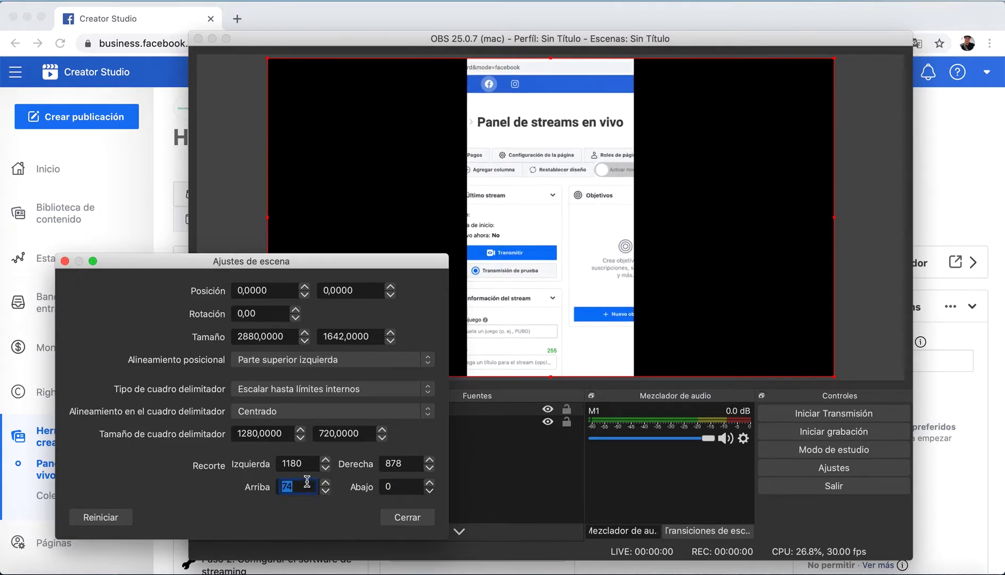
# Increase the INt source's Abajo crop until only the "Panel de streams en vivo" heading is left, and close the transform settings
pyautogui.click(397, 486)
pyautogui.scroll(10, 402, 485)
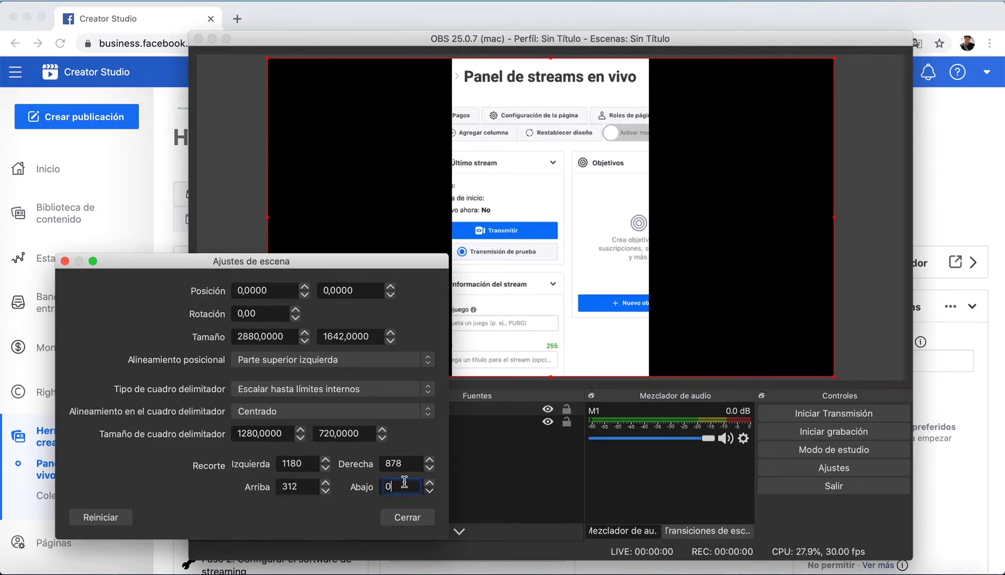
pyautogui.scroll(20, 403, 482)
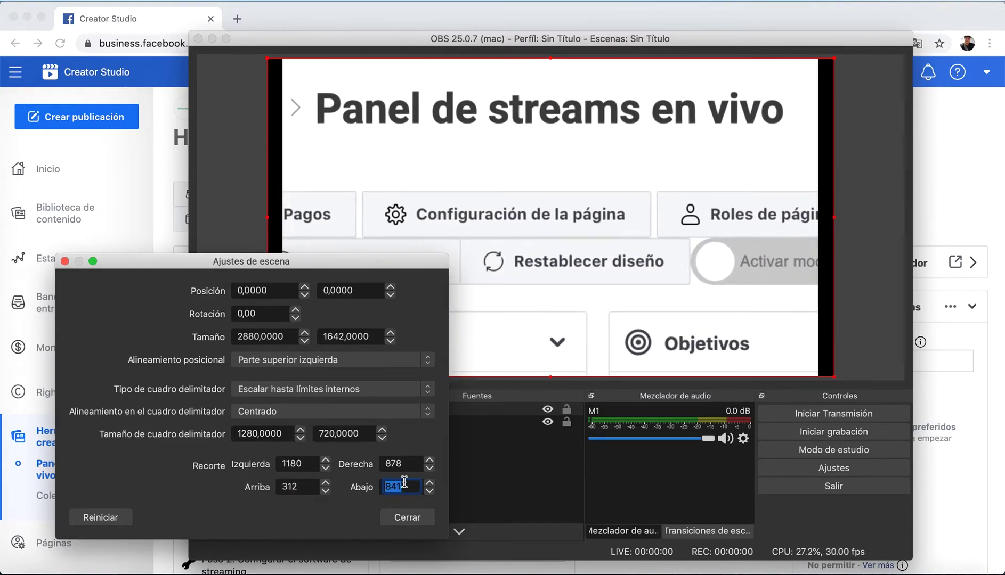
pyautogui.scroll(10, 403, 482)
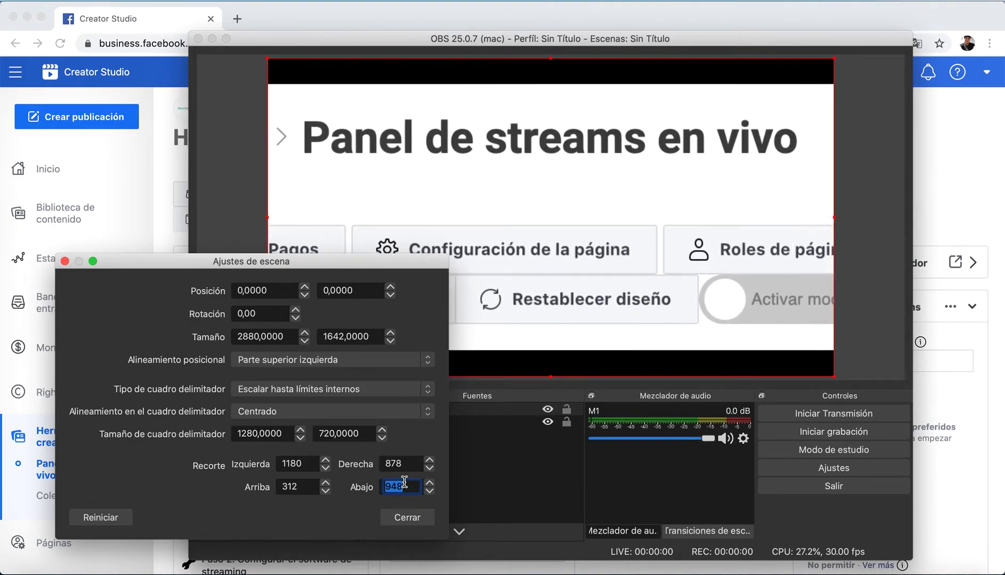
pyautogui.scroll(8, 404, 482)
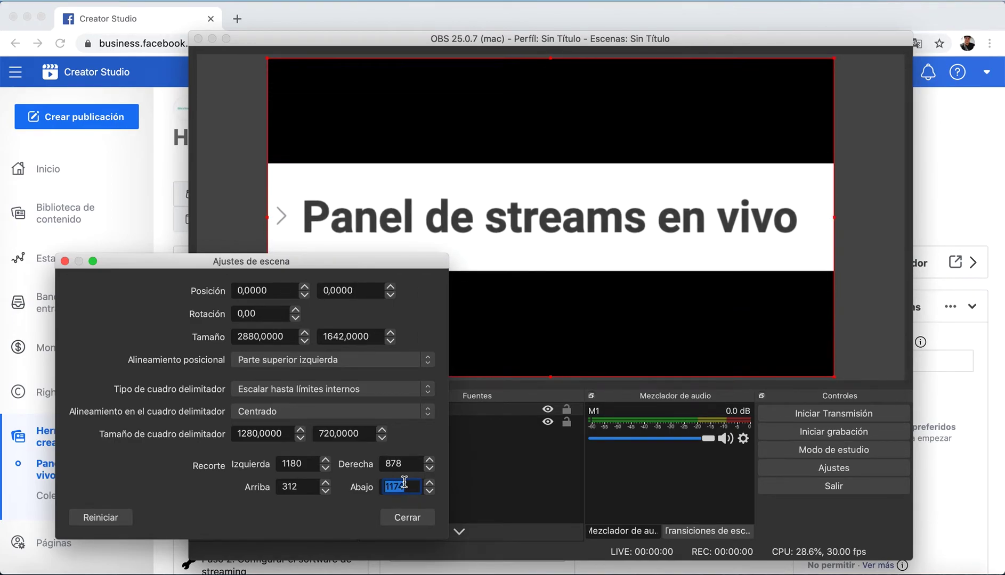
pyautogui.click(407, 517)
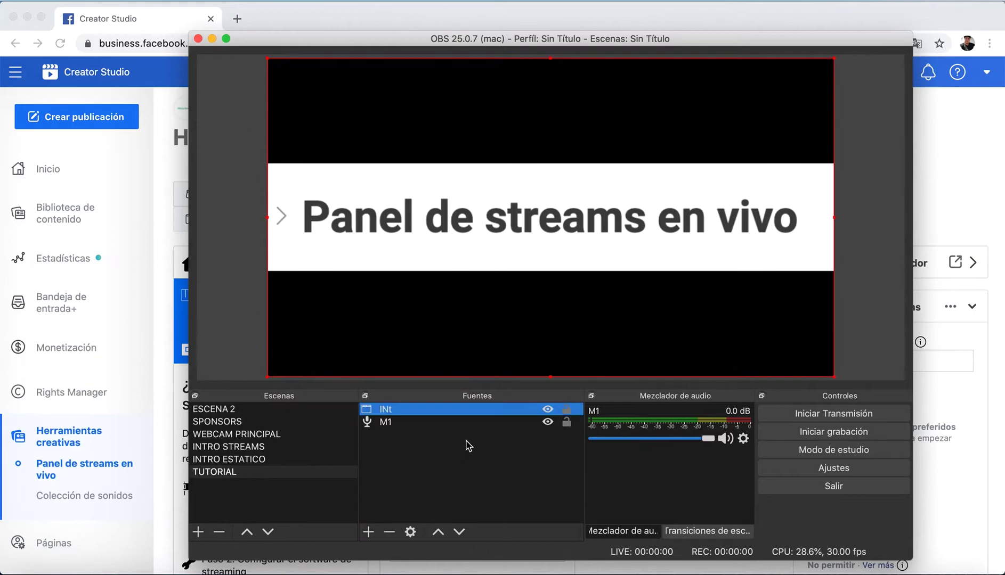
pyautogui.rightClick(424, 413)
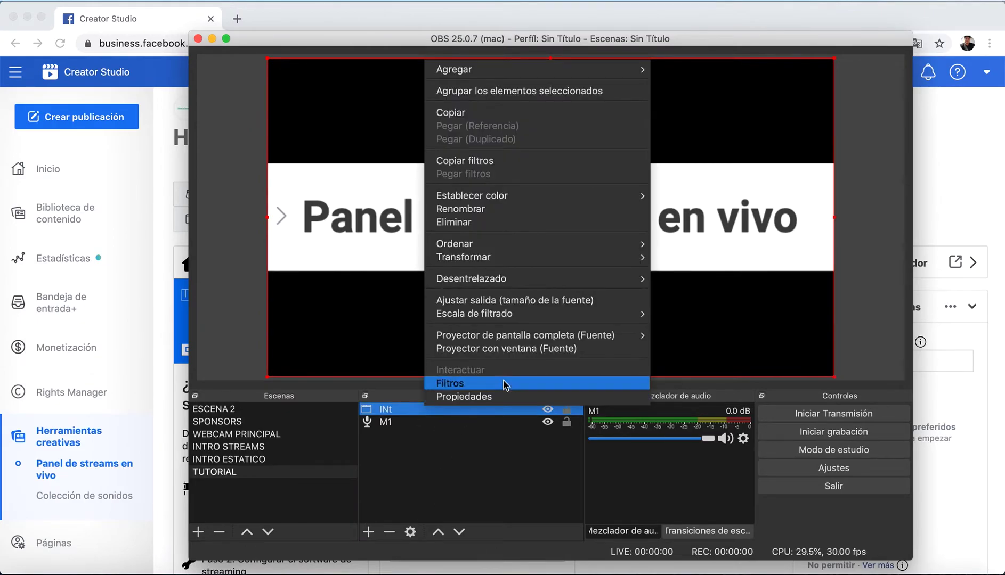
pyautogui.moveTo(514, 249)
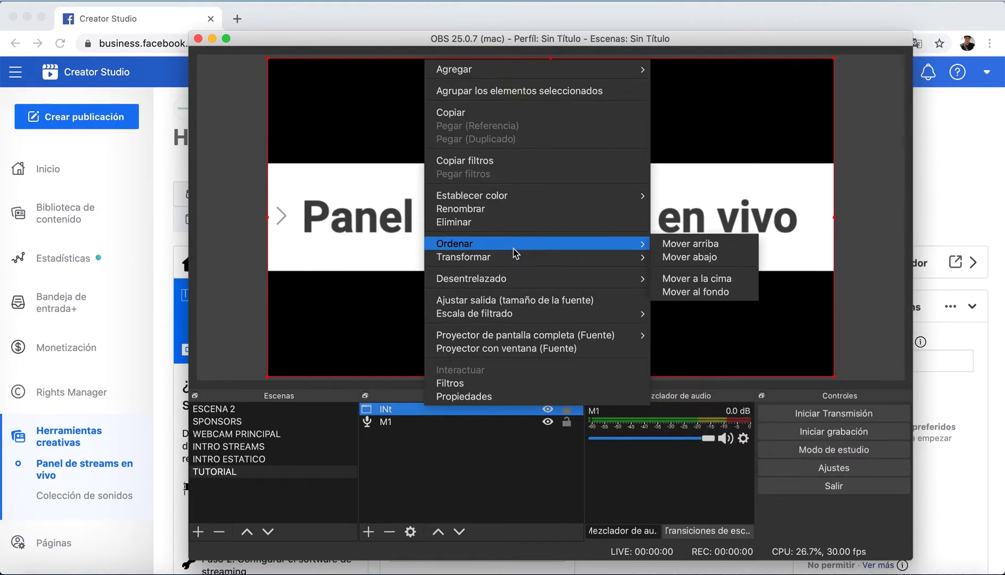
pyautogui.click(486, 456)
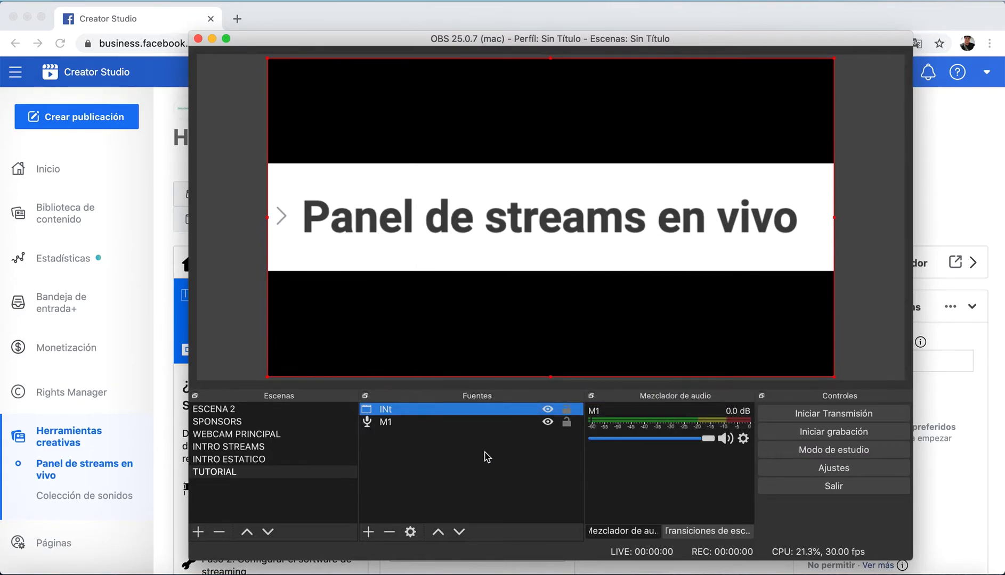
# Check the Mac's sound output devices, review the members of Dispositivo de salida múltiple in Dispositivos de audio, and return to OBS
pyautogui.click(805, 2)
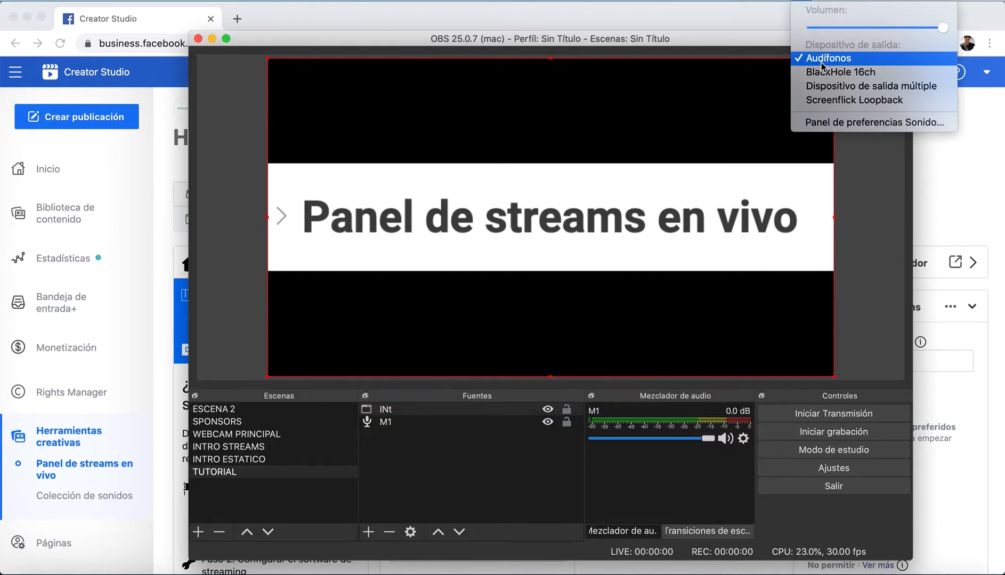
pyautogui.click(840, 71)
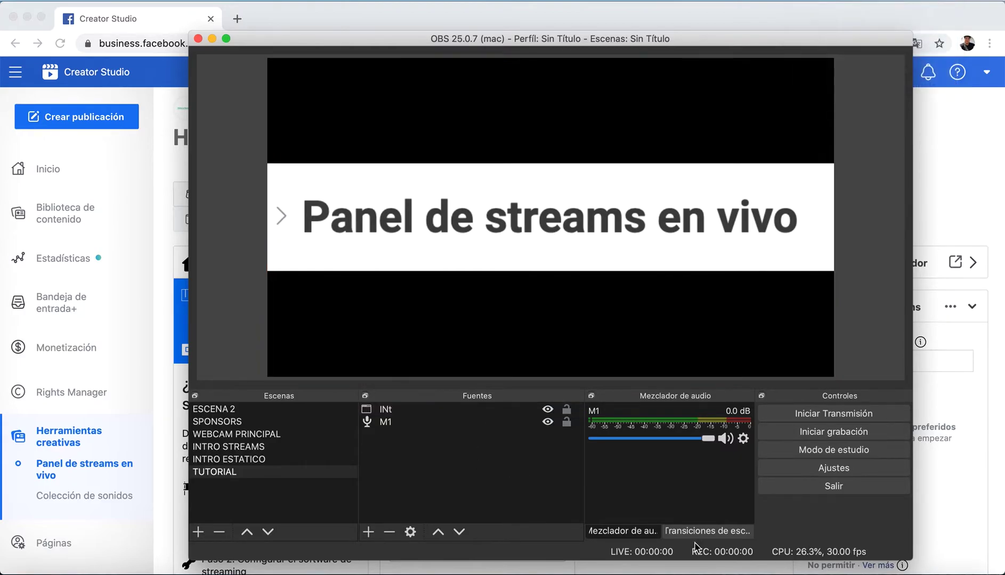
pyautogui.click(875, 569)
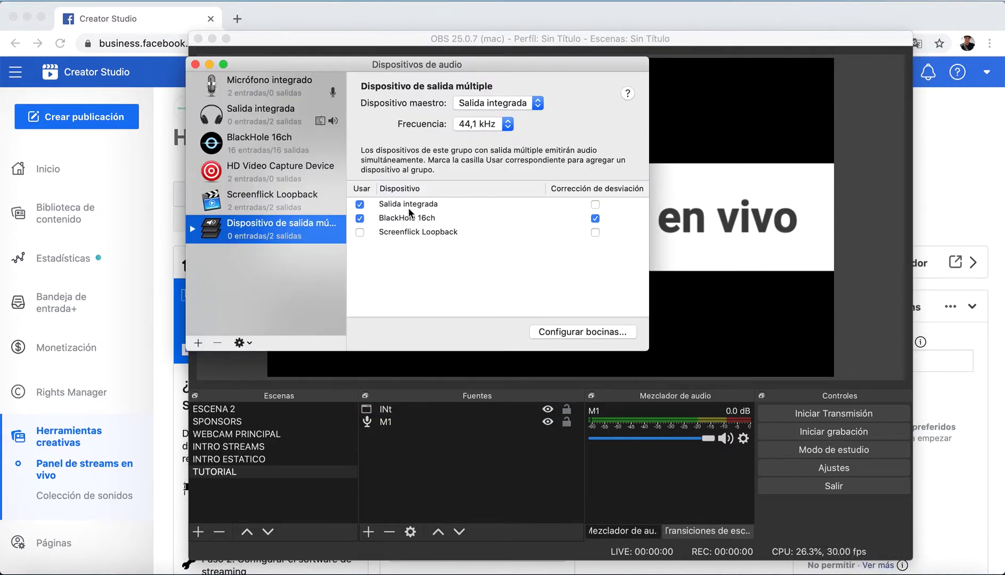
pyautogui.click(434, 208)
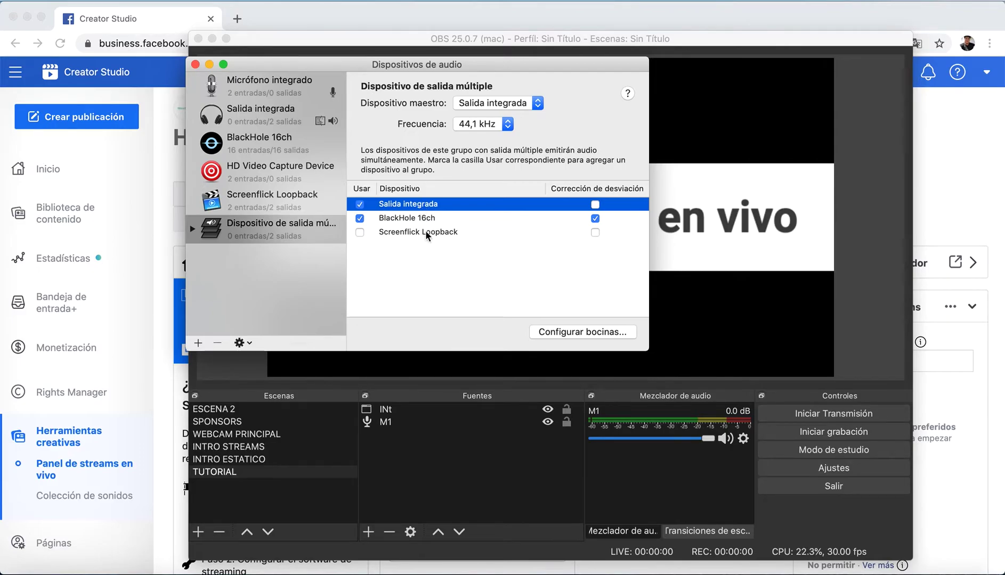
pyautogui.click(463, 474)
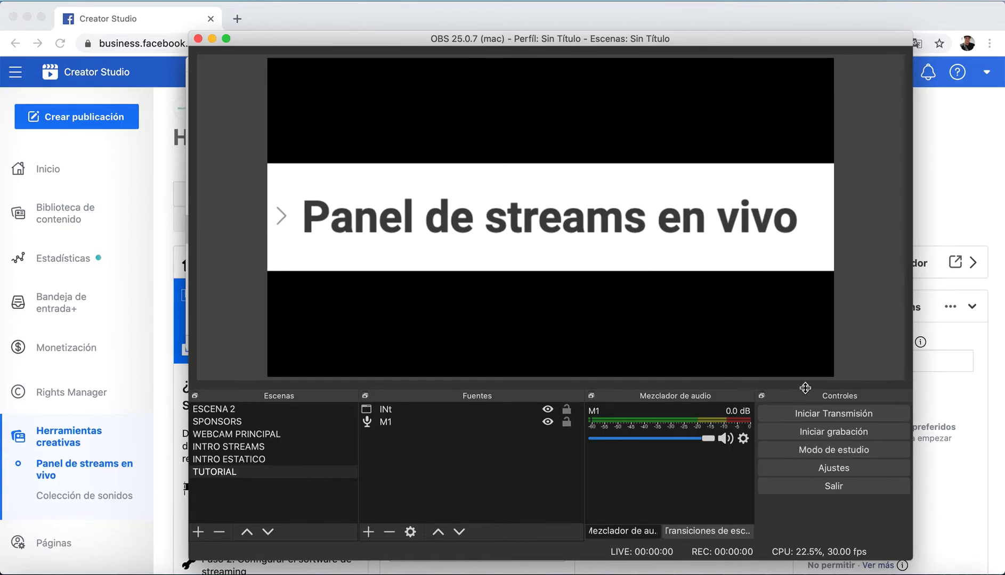
# Enable Modo de estudio and preview the ESCENA 2, SPONSORS and INTRO STREAMS scenes, ending with ESCENA 2 in Vista Previa
pyautogui.click(804, 454)
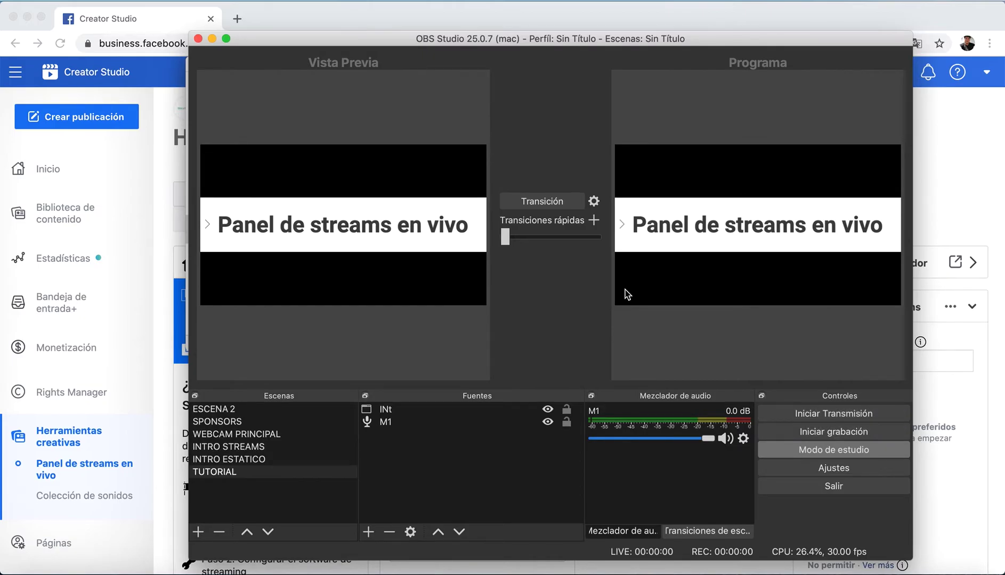
pyautogui.click(277, 413)
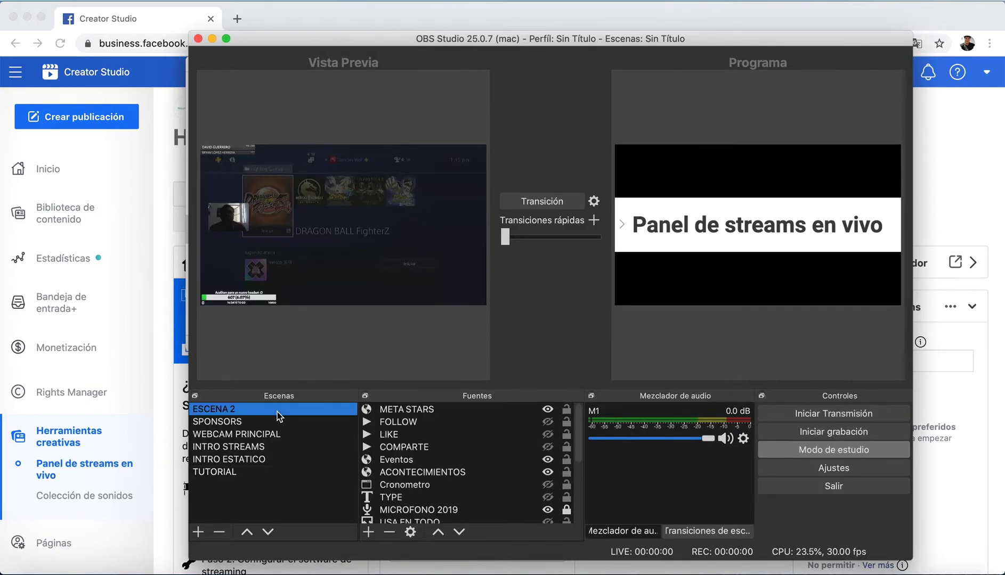
pyautogui.click(272, 422)
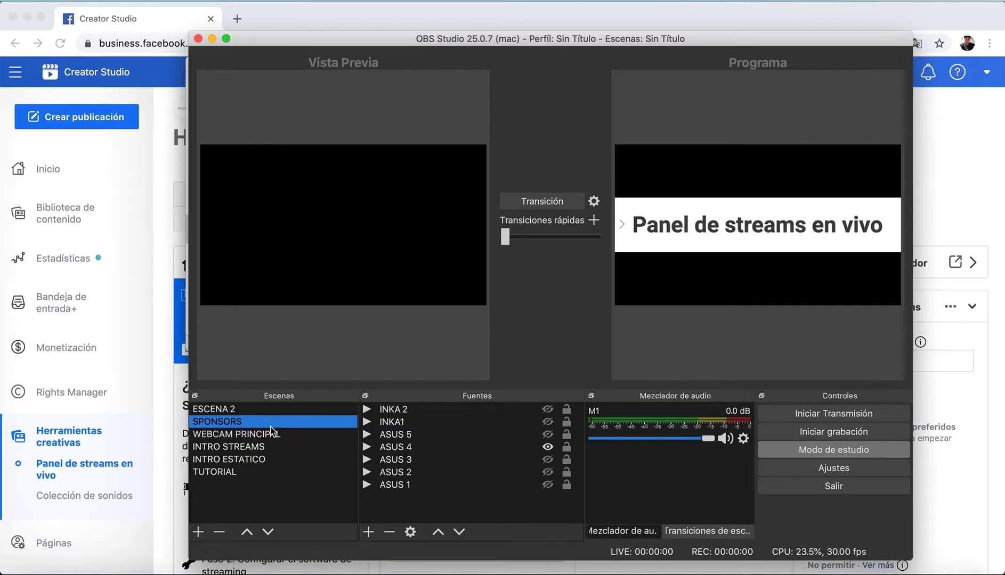
pyautogui.click(291, 411)
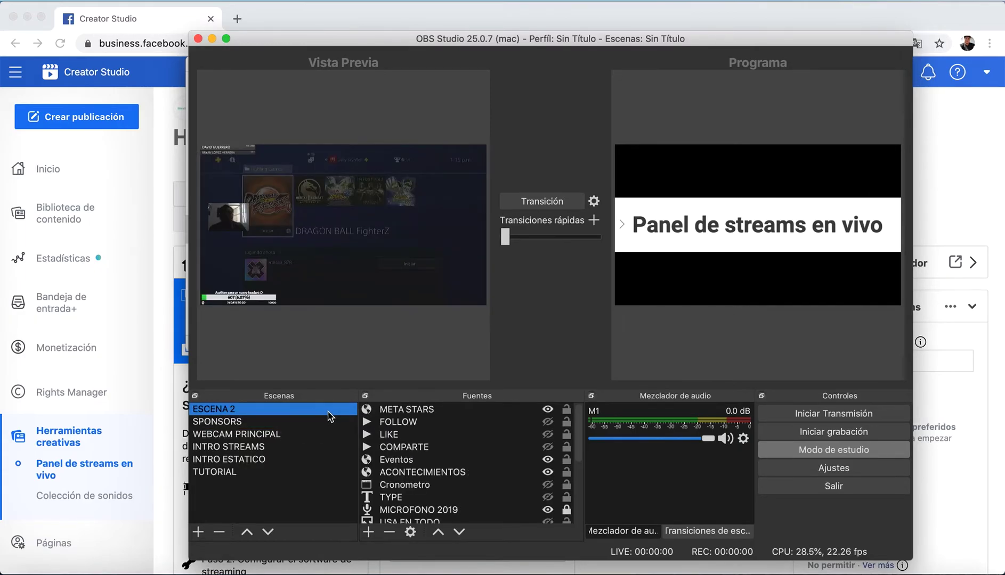
pyautogui.click(258, 451)
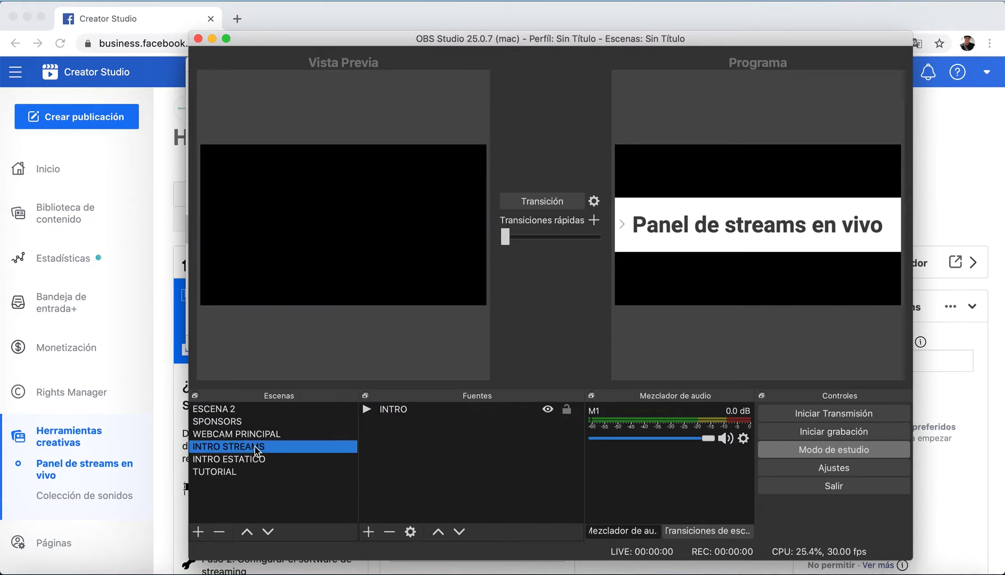
pyautogui.click(243, 414)
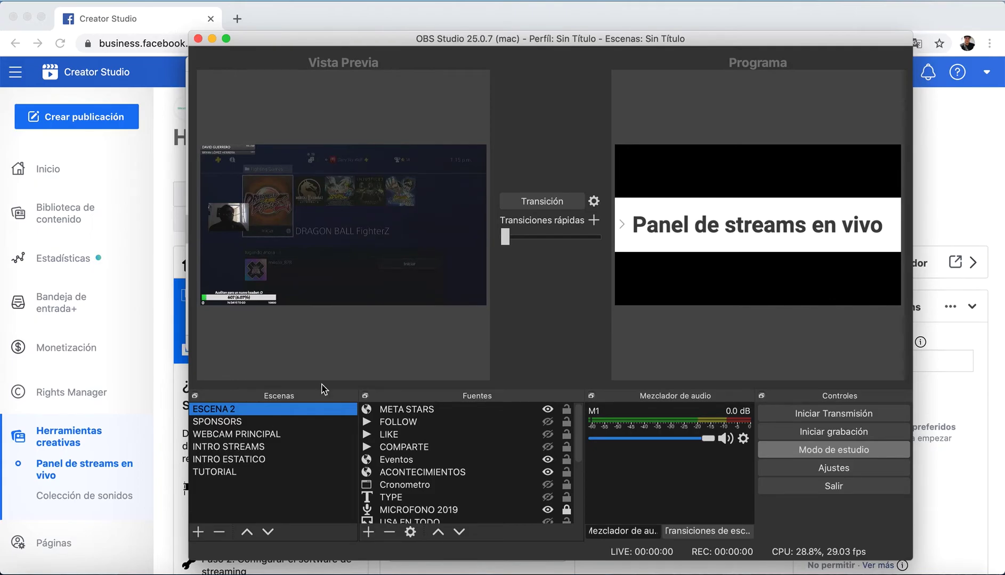
# Hide the CAPTURADORA 2019 source in ESCENA 2 and transition the scene to Programa
pyautogui.scroll(-5, 484, 464)
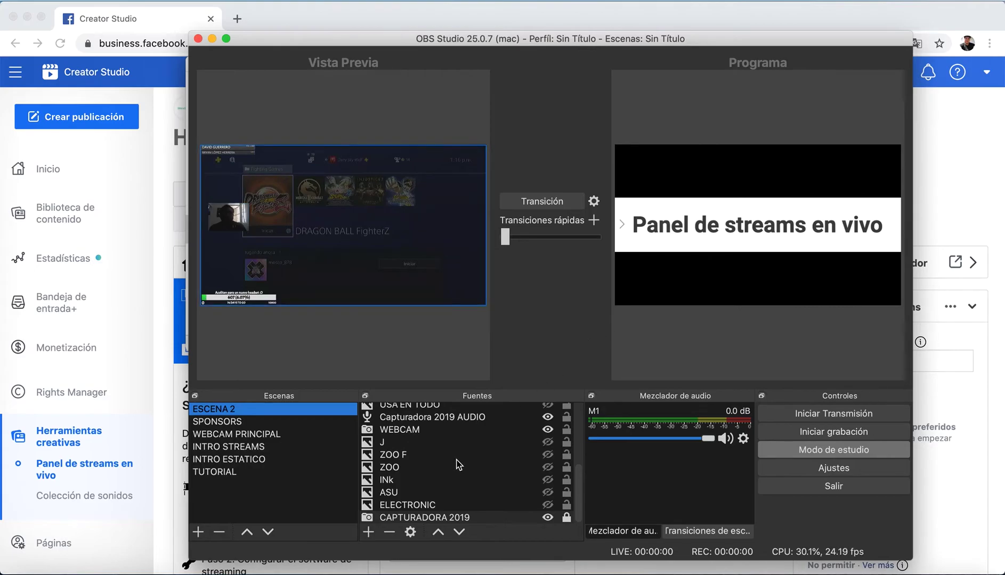
pyautogui.click(548, 518)
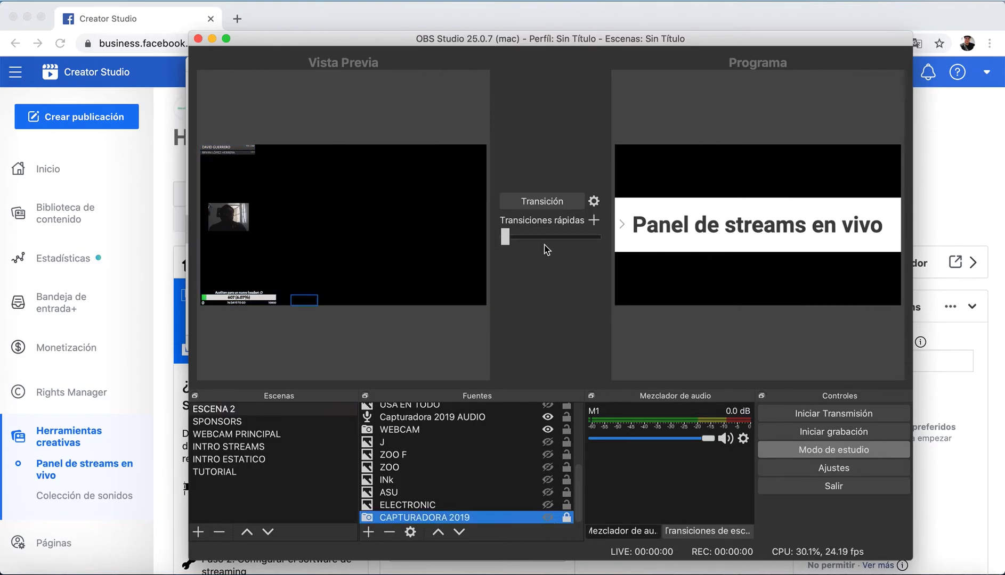
pyautogui.click(556, 205)
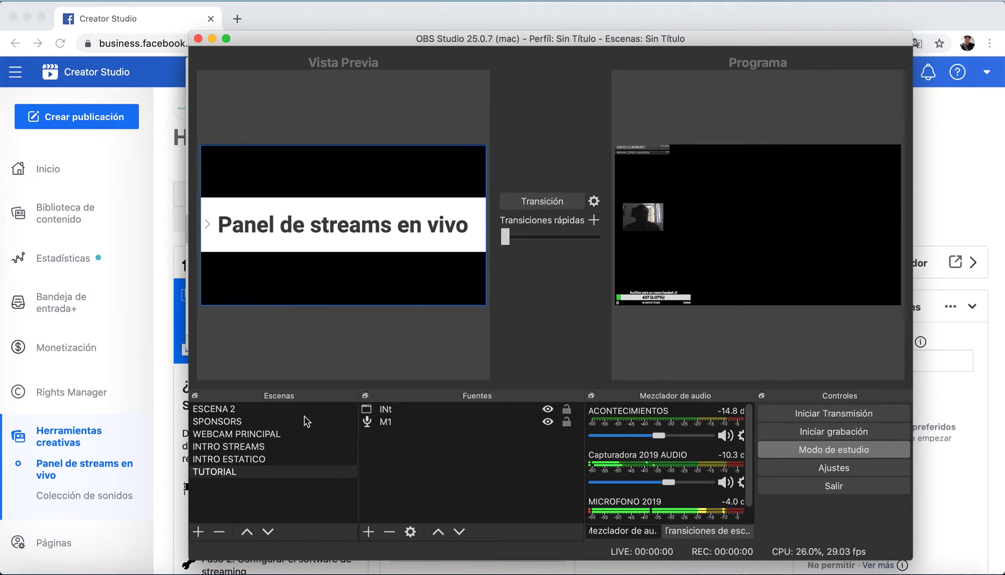
# Show the CAPTURADORA 2019 source in ESCENA 2, transition the scene to Programa, and turn off Modo de estudio
pyautogui.click(246, 412)
pyautogui.click(247, 411)
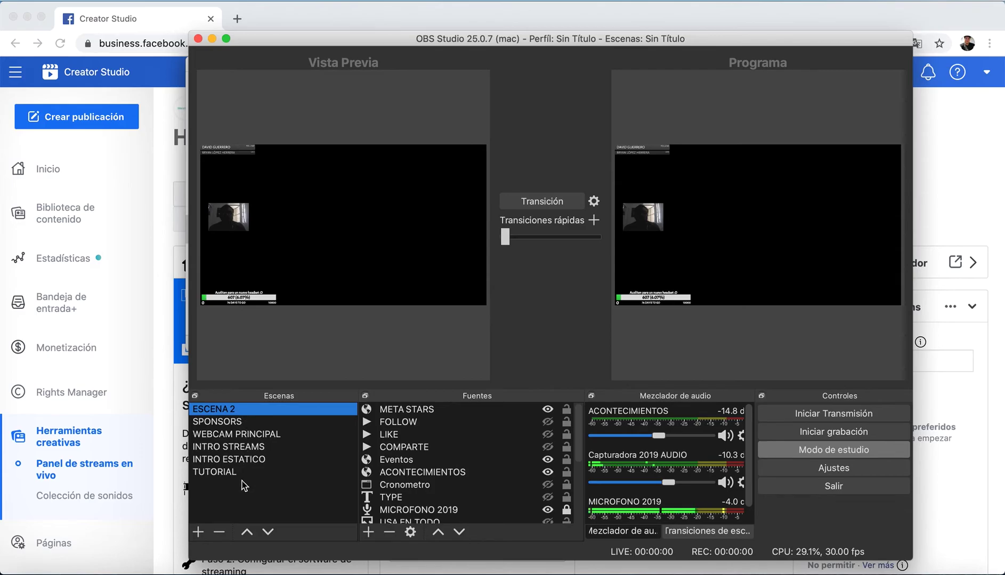
pyautogui.scroll(-5, 463, 494)
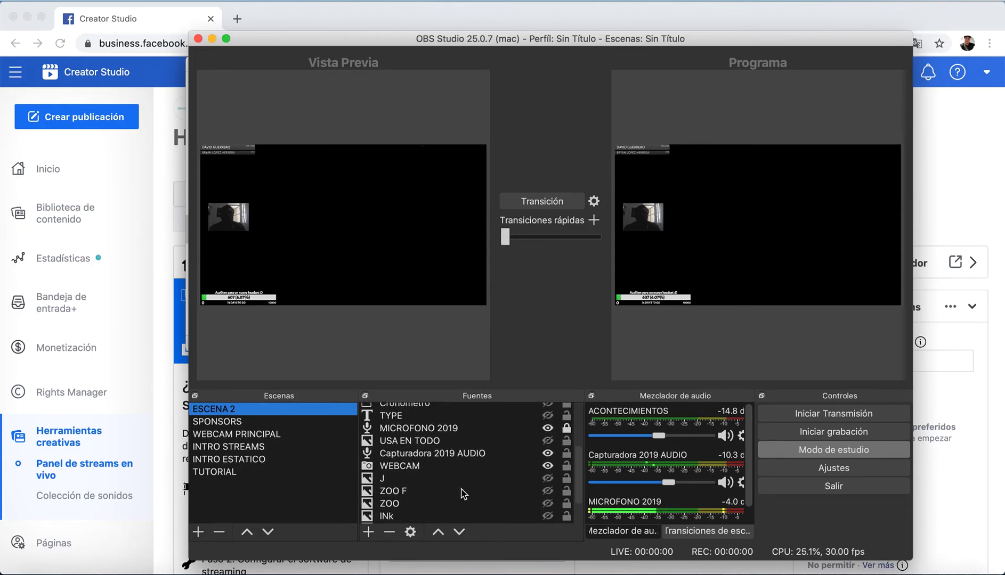
pyautogui.scroll(-3, 547, 477)
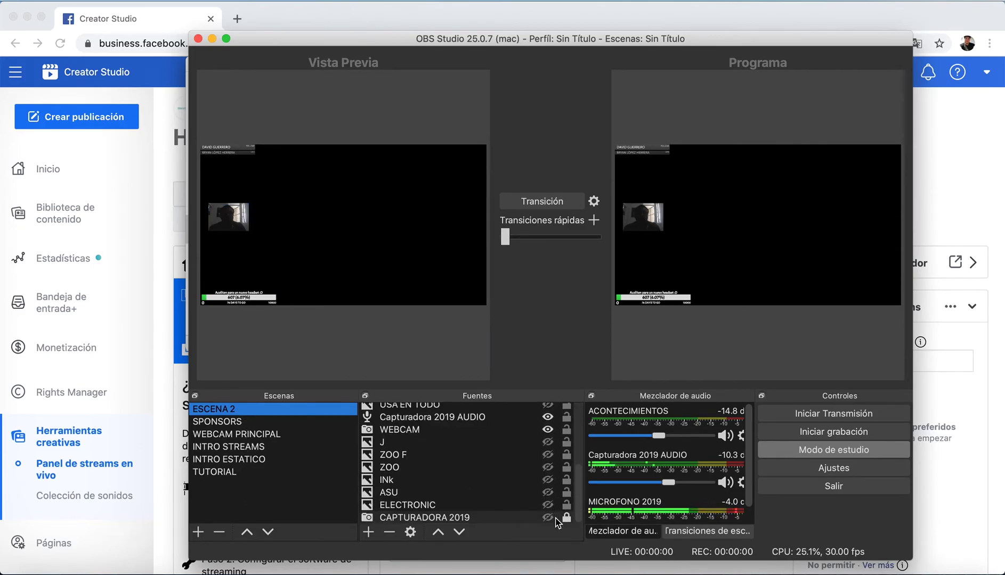
pyautogui.click(547, 518)
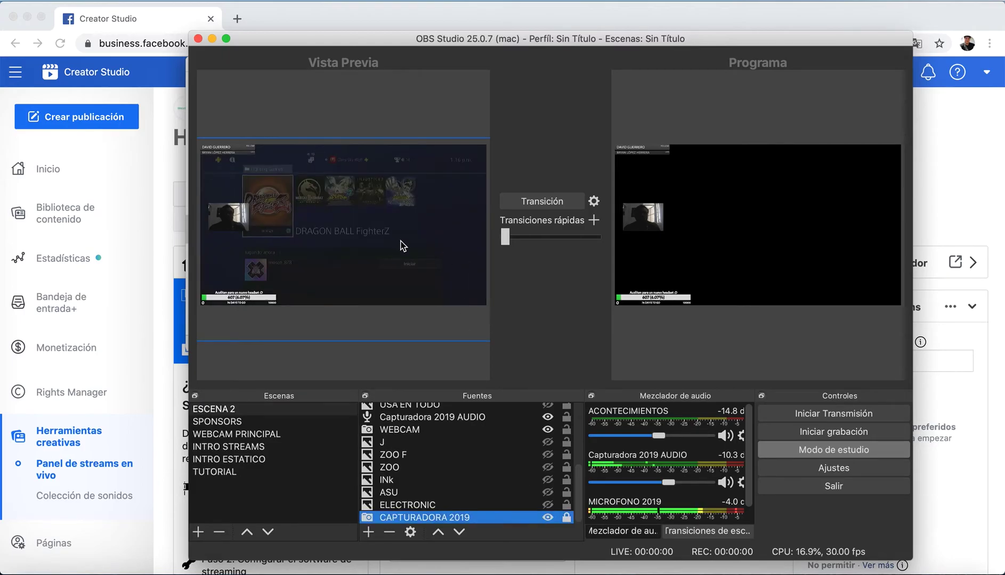
pyautogui.click(552, 203)
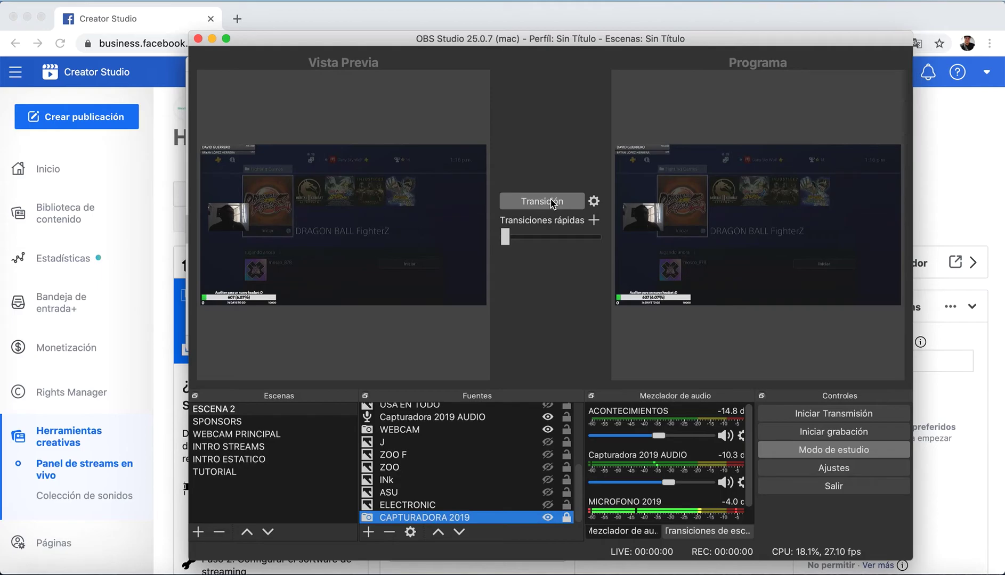
pyautogui.click(820, 453)
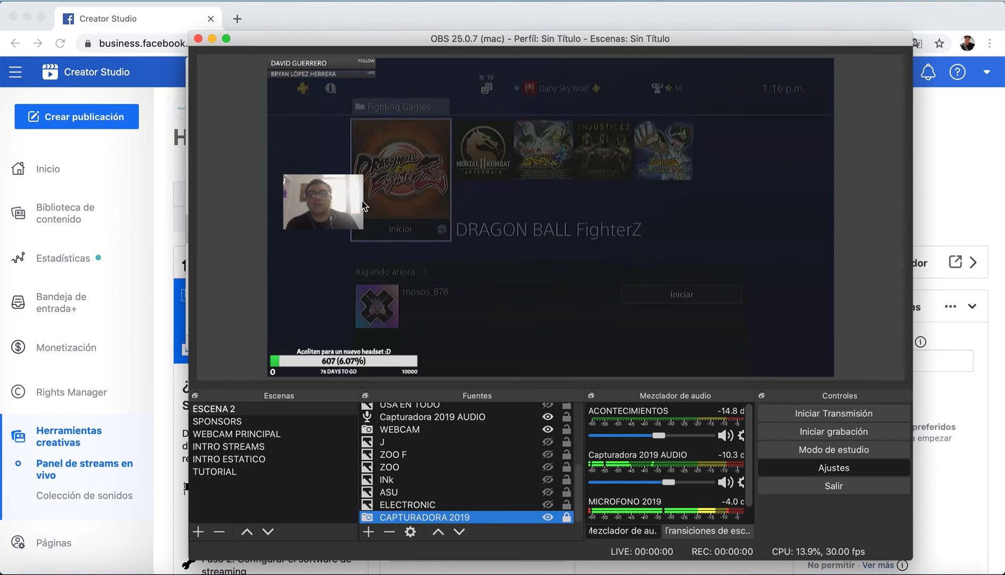
# Review the Emisión, Salida, Audio, Vídeo, Atajos and Avanzado sections of the OBS settings and leave without saving changes
pyautogui.press('super+comma')
pyautogui.click(274, 99)
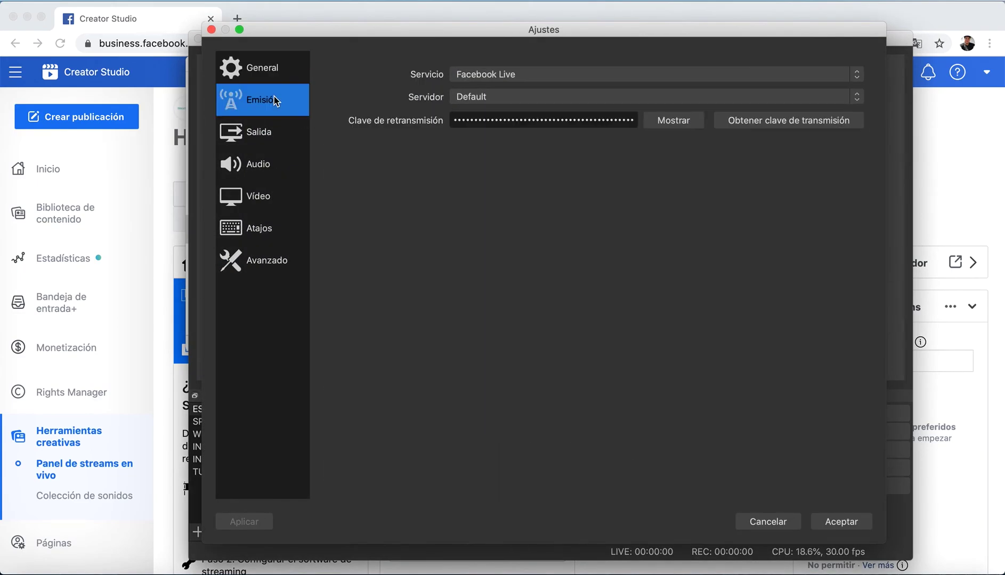
pyautogui.click(261, 138)
pyautogui.click(265, 167)
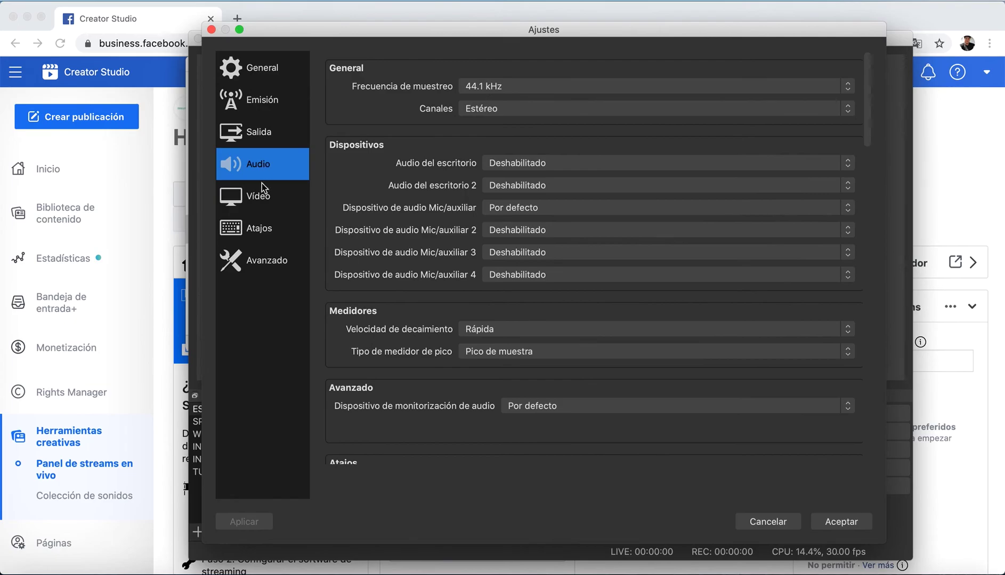
pyautogui.click(260, 196)
pyautogui.click(262, 227)
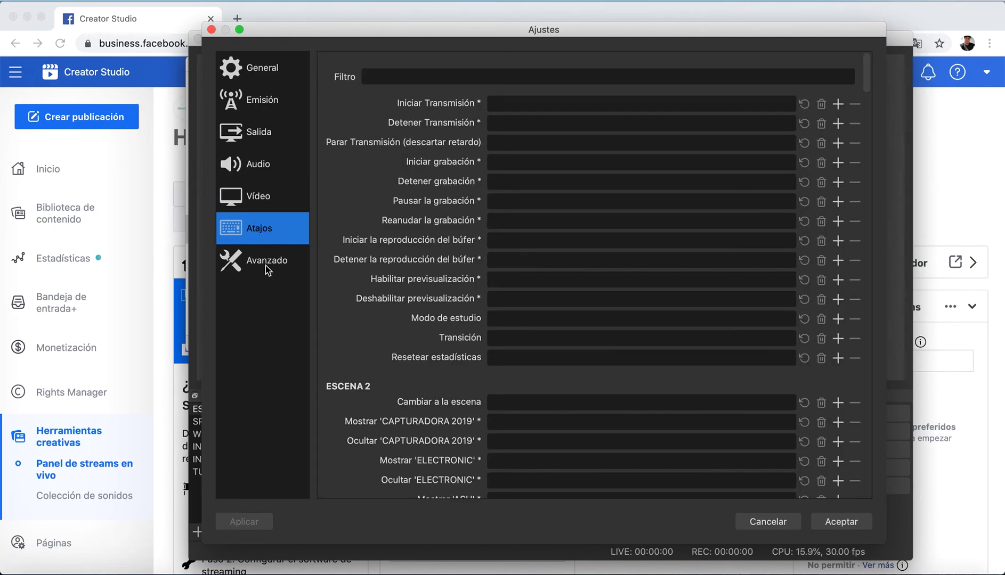
pyautogui.click(266, 263)
pyautogui.click(262, 85)
pyautogui.click(260, 133)
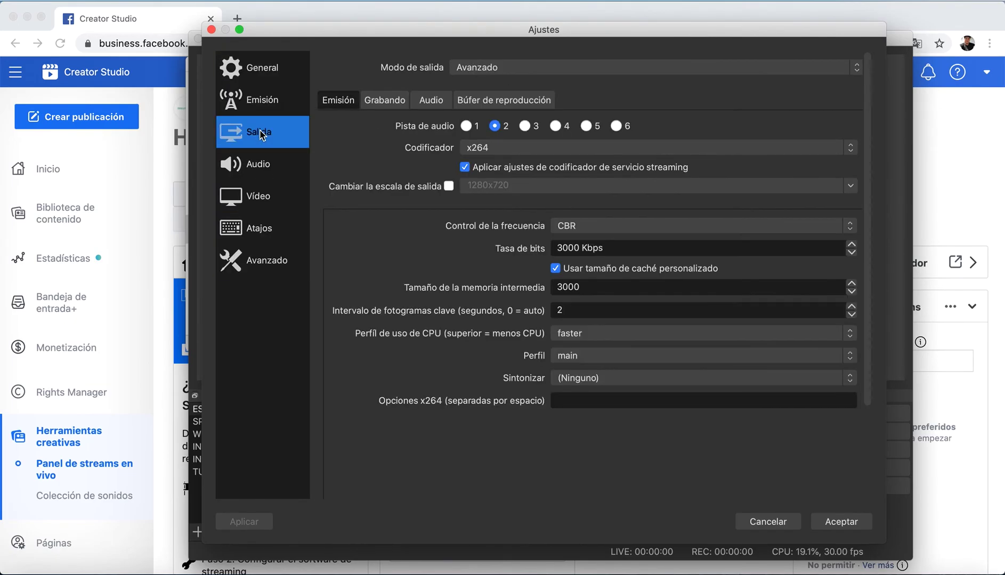
pyautogui.click(253, 166)
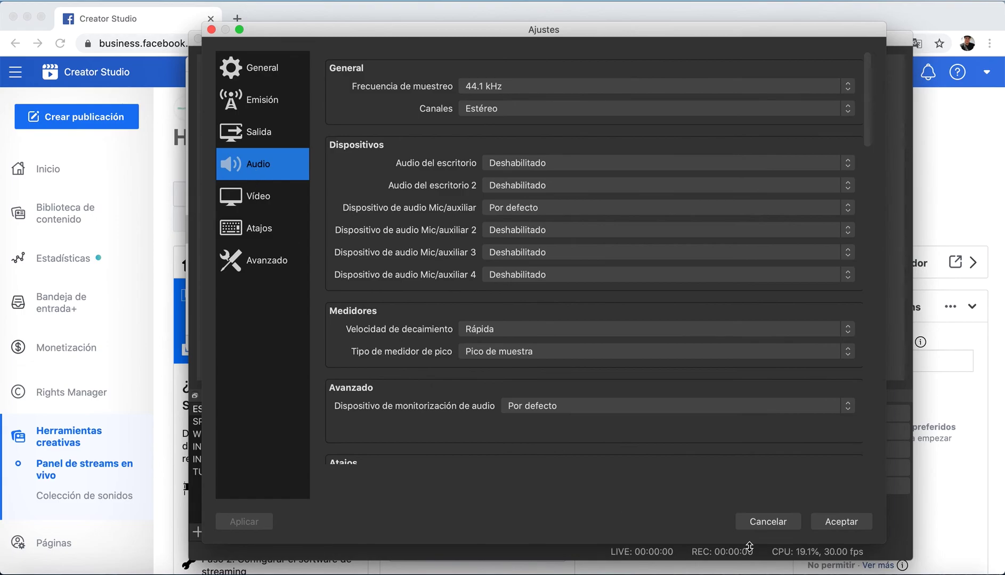
pyautogui.click(766, 523)
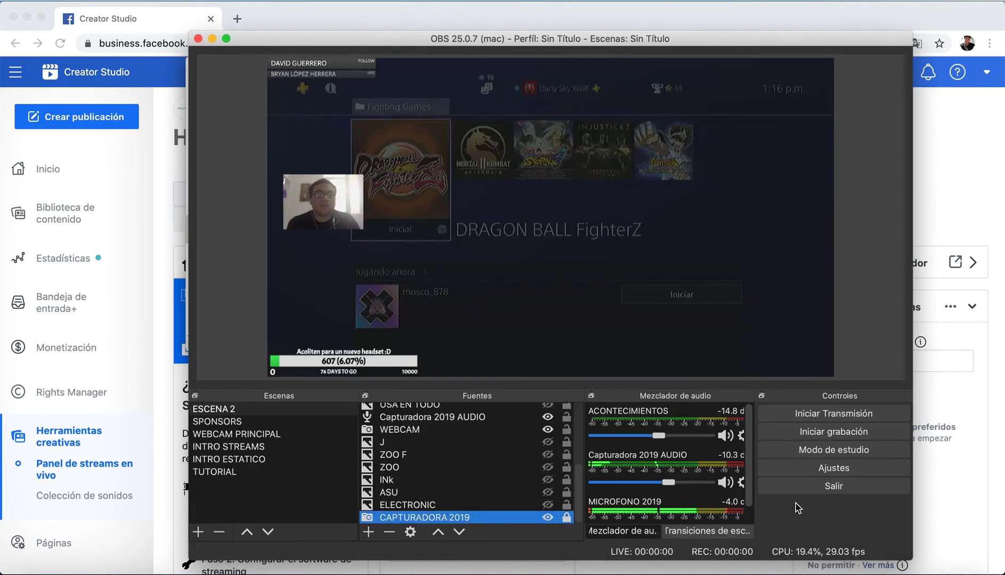
# Quit OBS
pyautogui.click(832, 487)
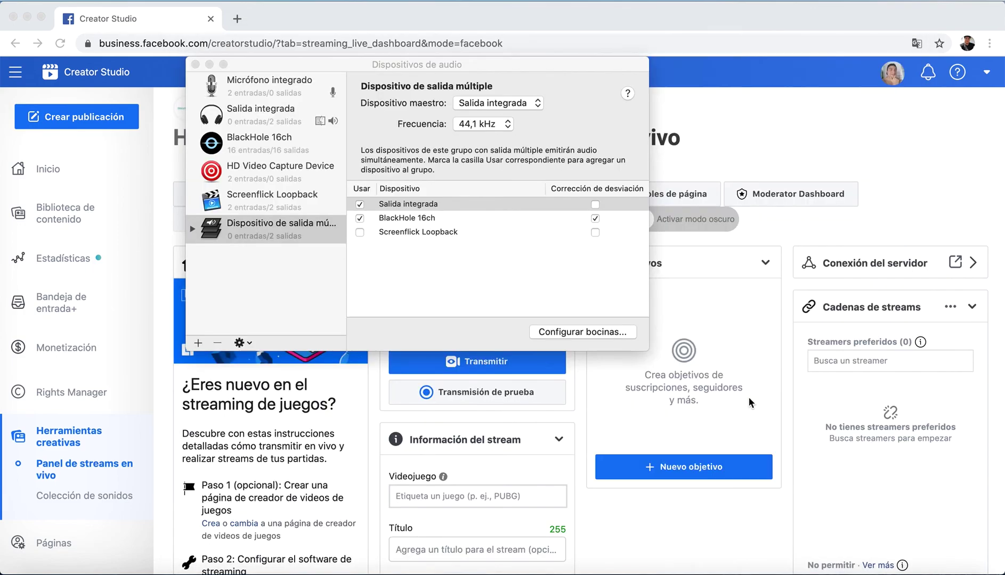